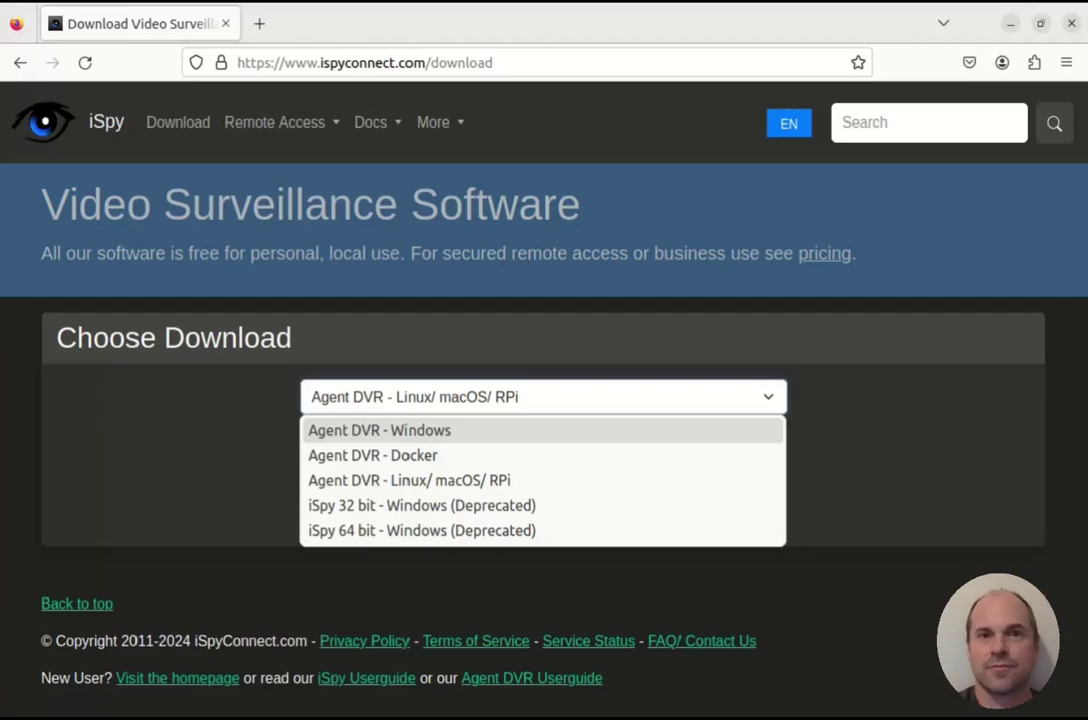
Pick the Agent DVR - Linux/ macOS/ RPi download and copy its bash install-script command.
key(Escape)
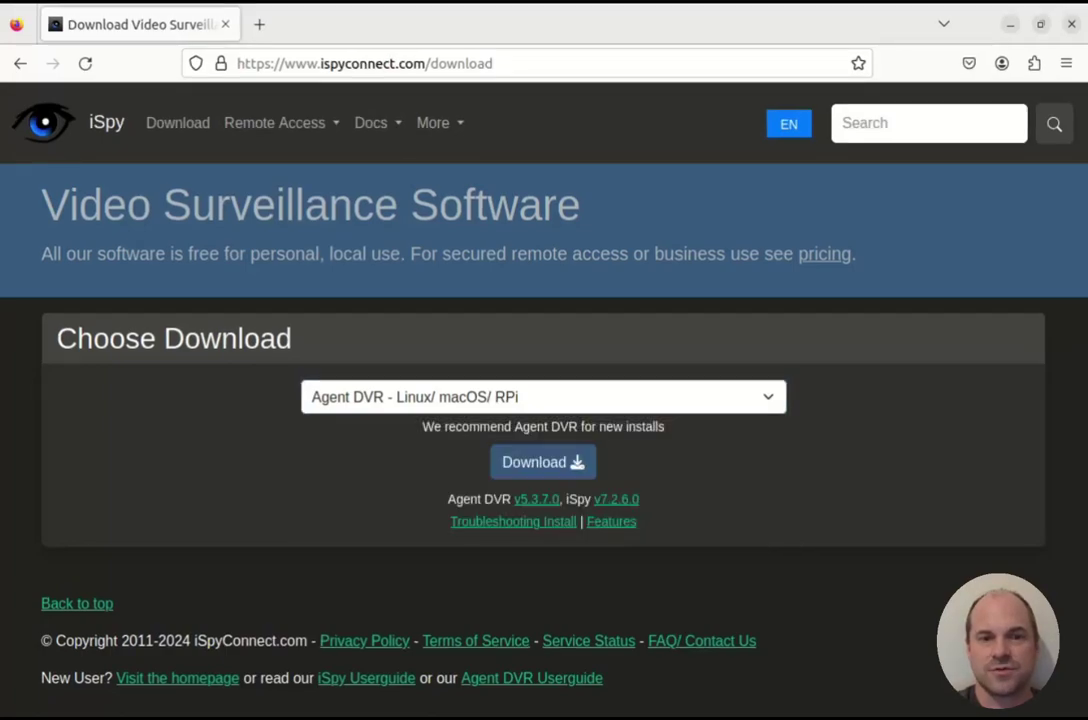
key(alt+Down)
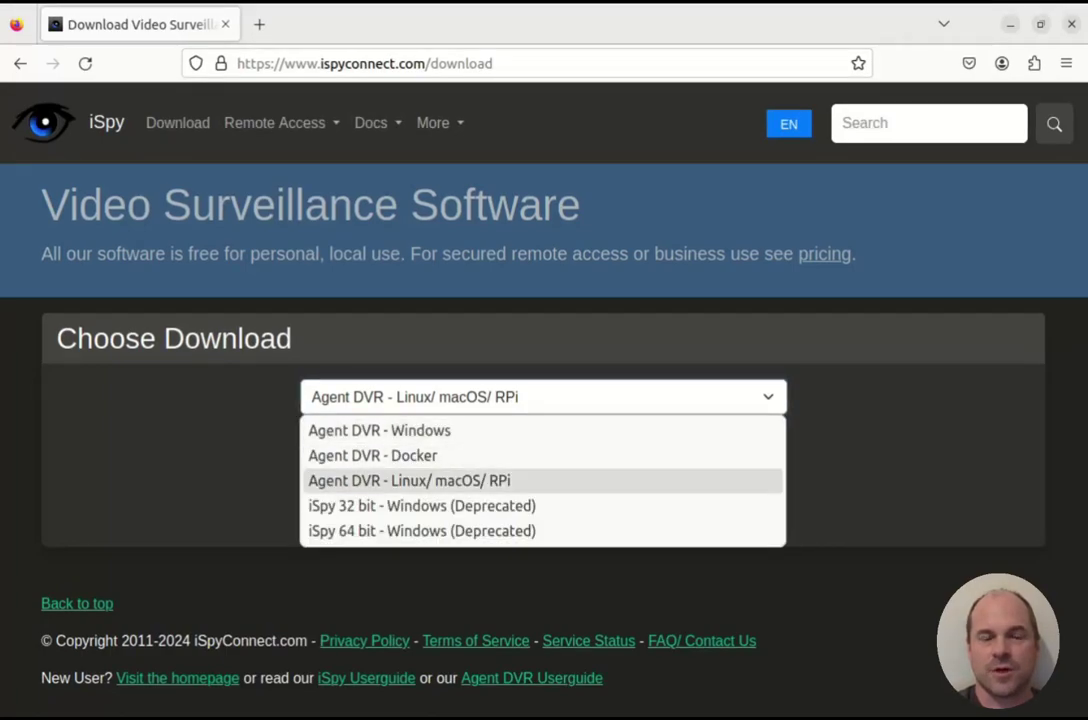
key(Return)
key(Tab)
key(Return)
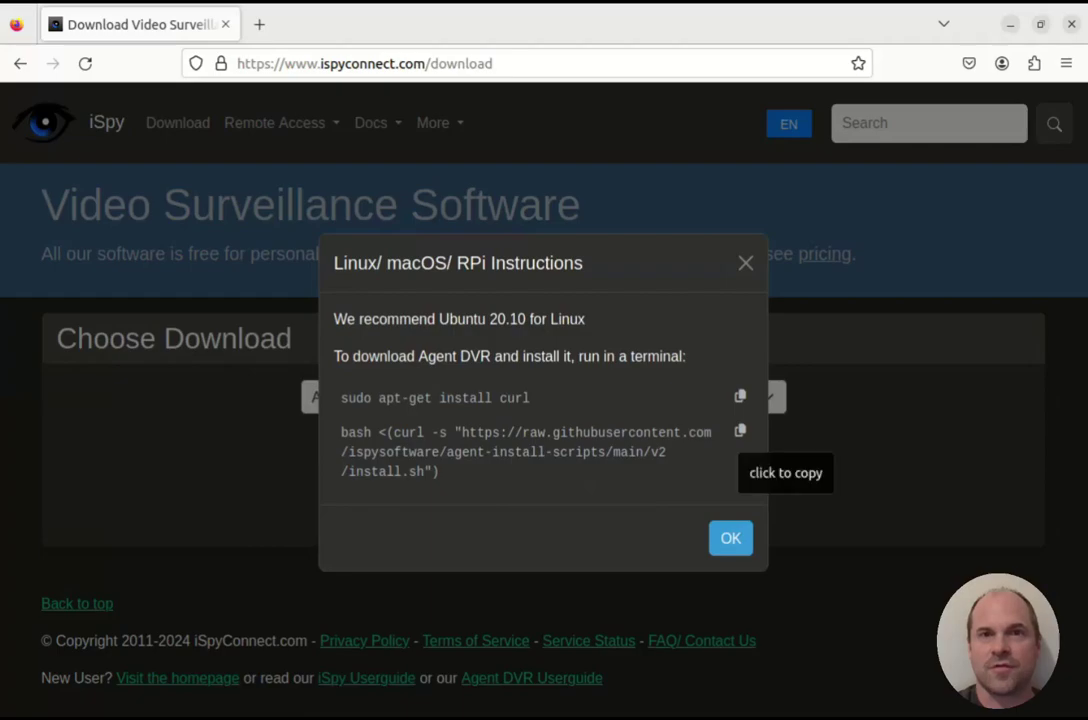
click(740, 430)
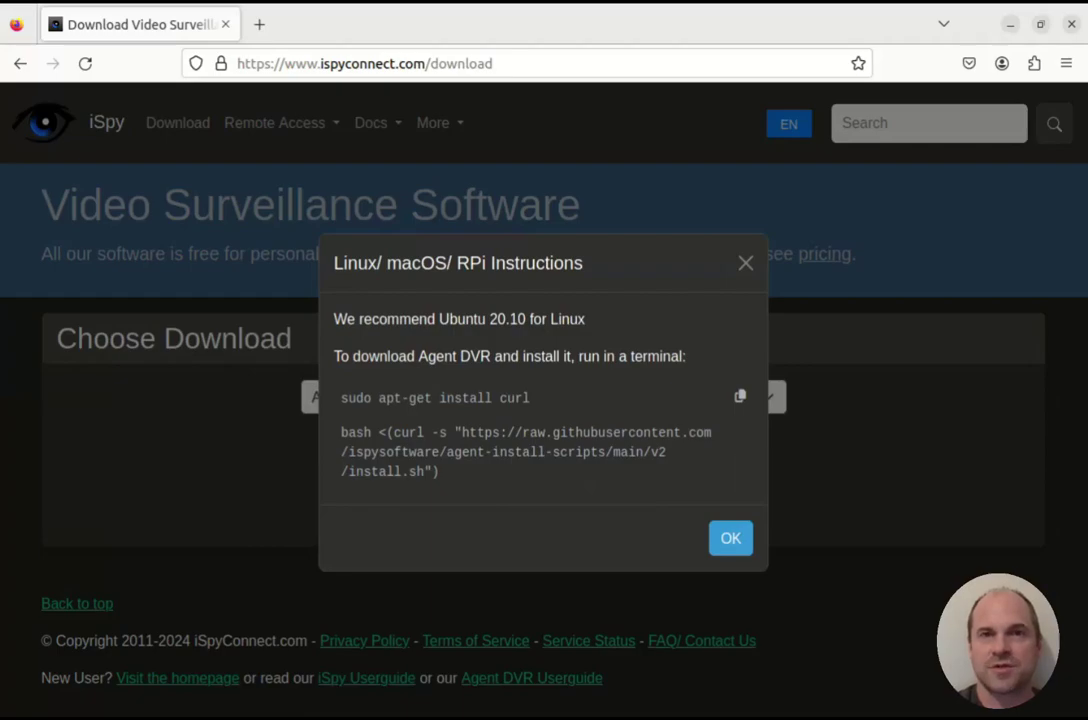
In a new terminal, install curl with sudo apt install curl.
click(24, 700)
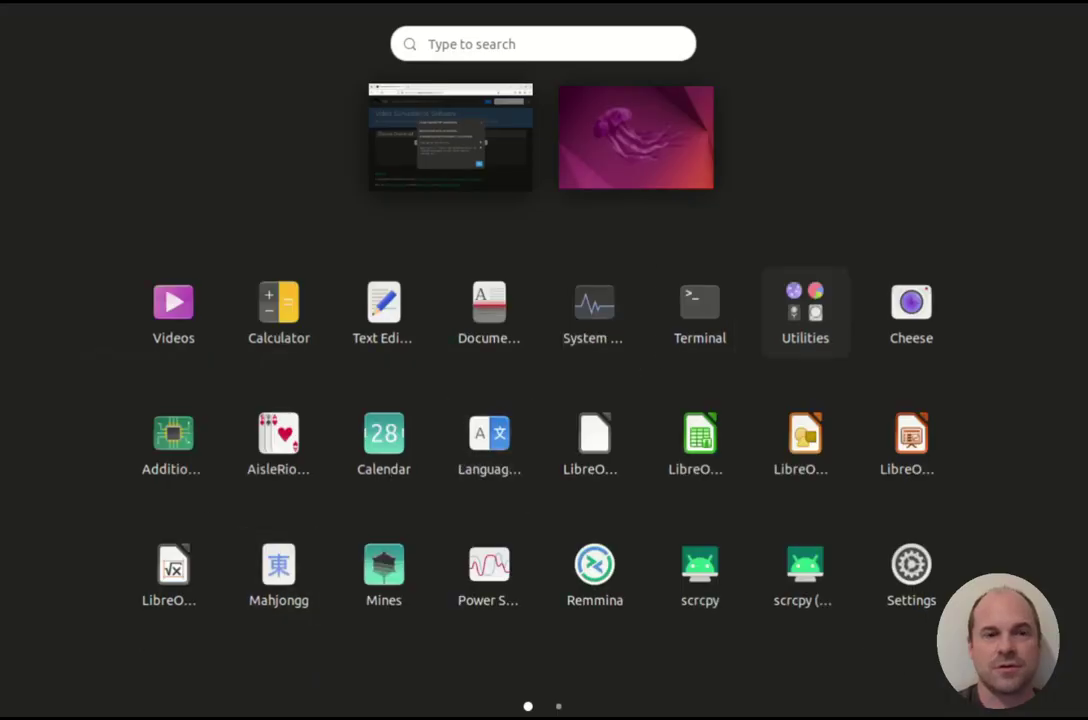
click(700, 303)
text(s)
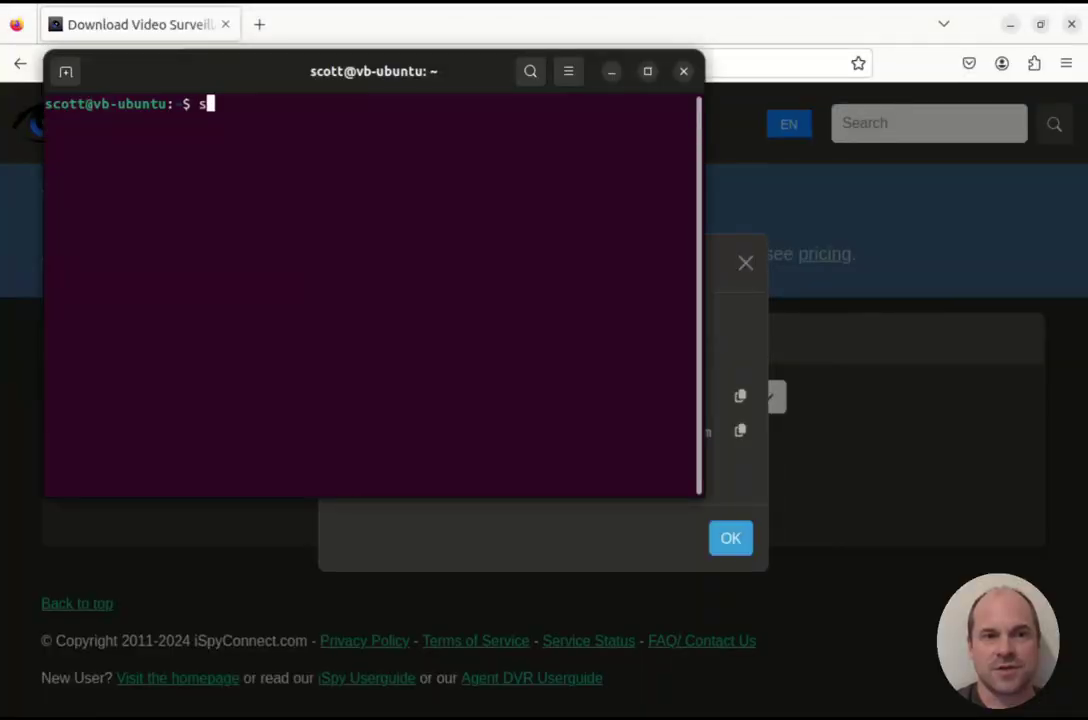
text(udo apt install curl)
key(Return)
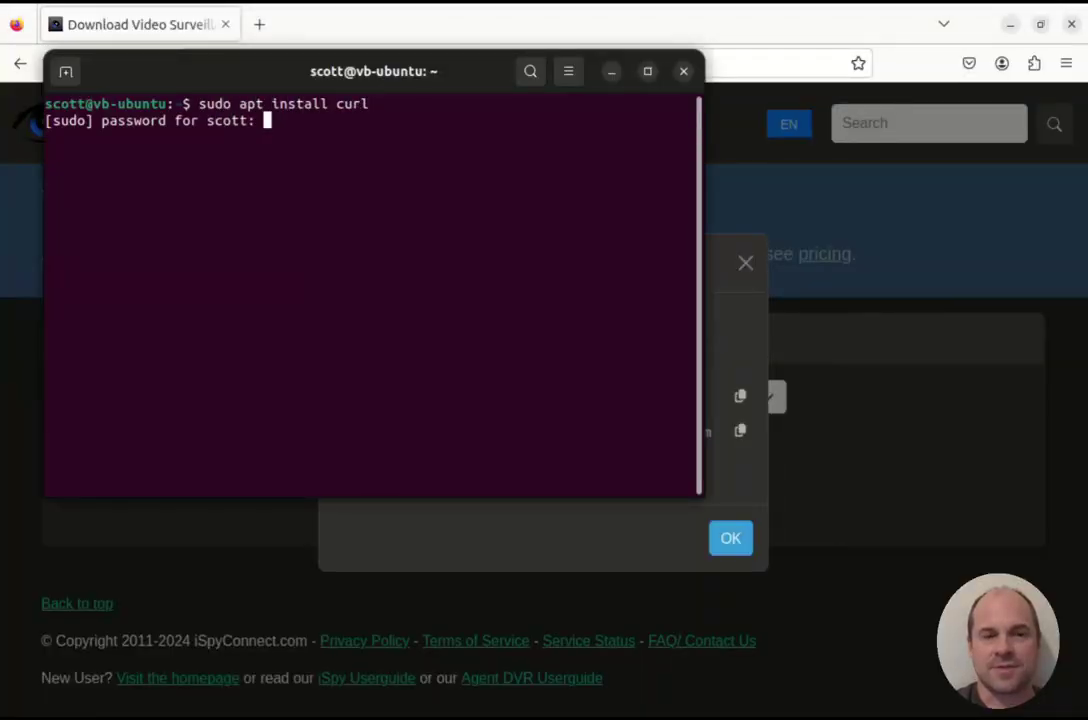
key(Return)
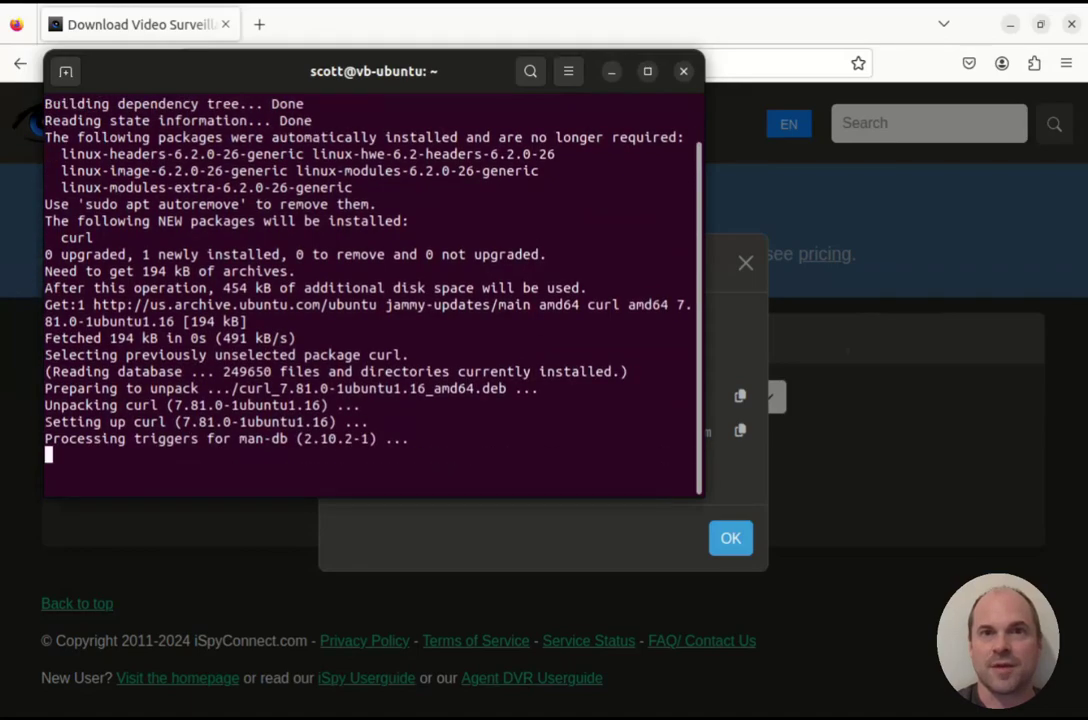
Run the pasted Agent DVR install script, answering y to set it up as a system service.
right_click(659, 305)
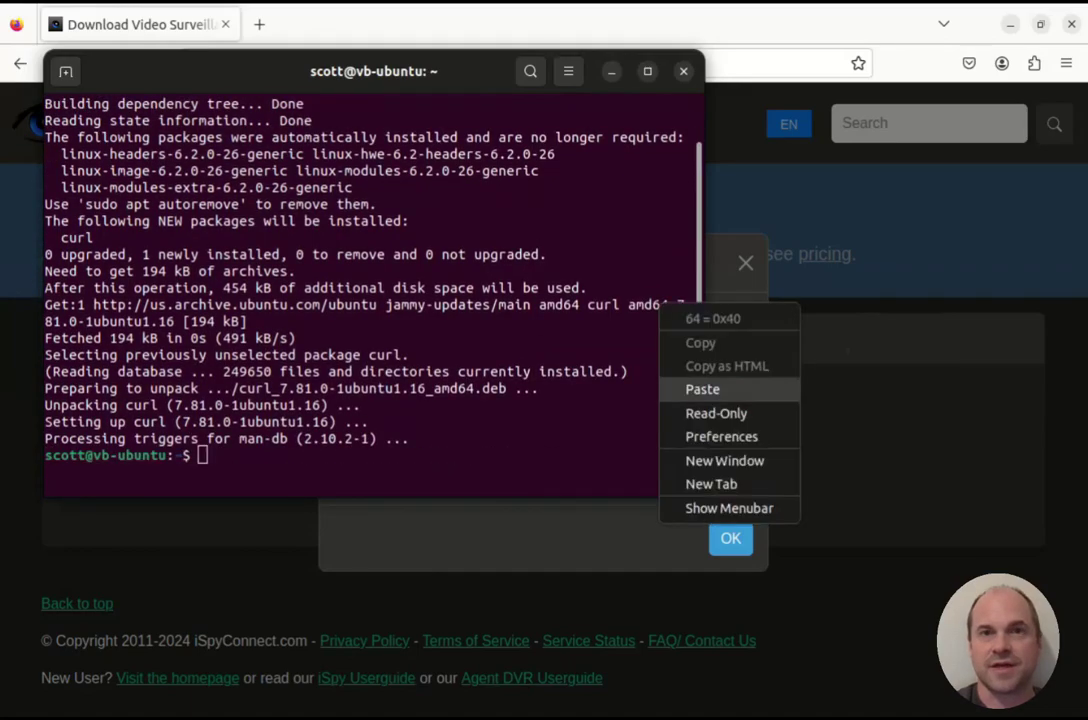
click(702, 389)
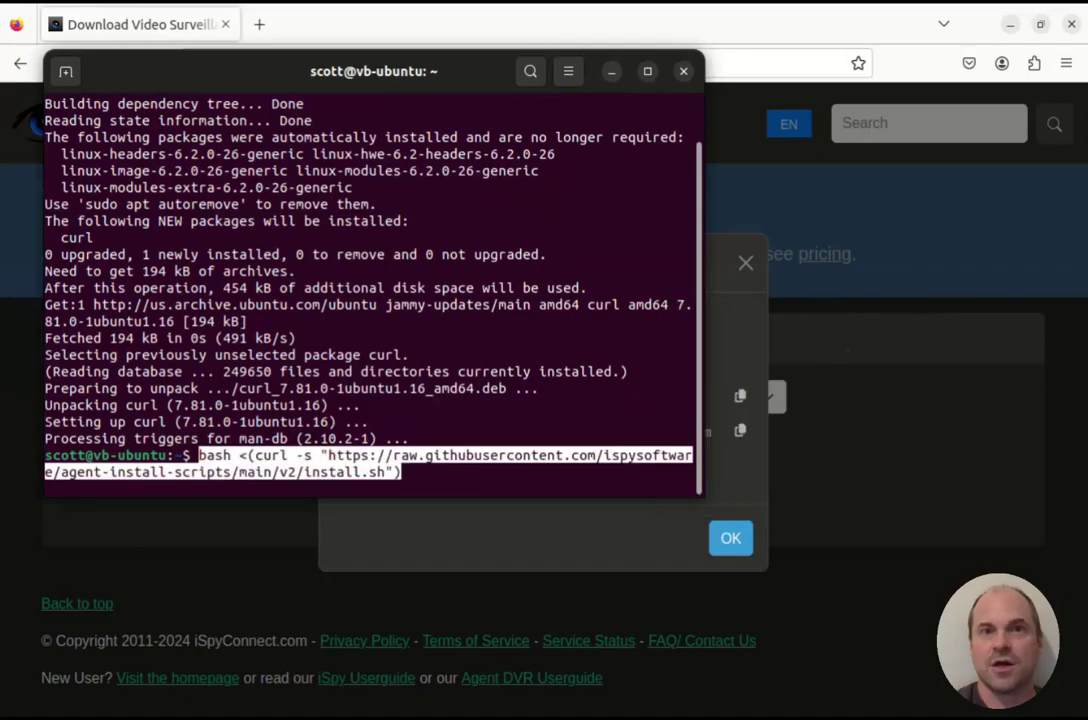
key(Return)
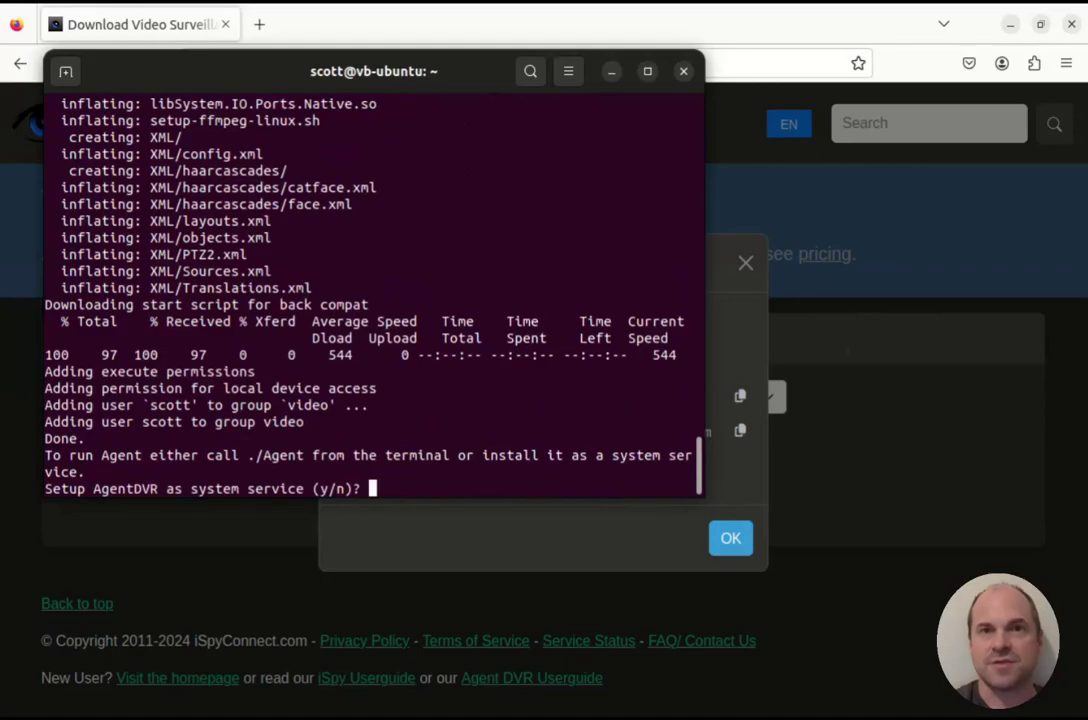
text(y)
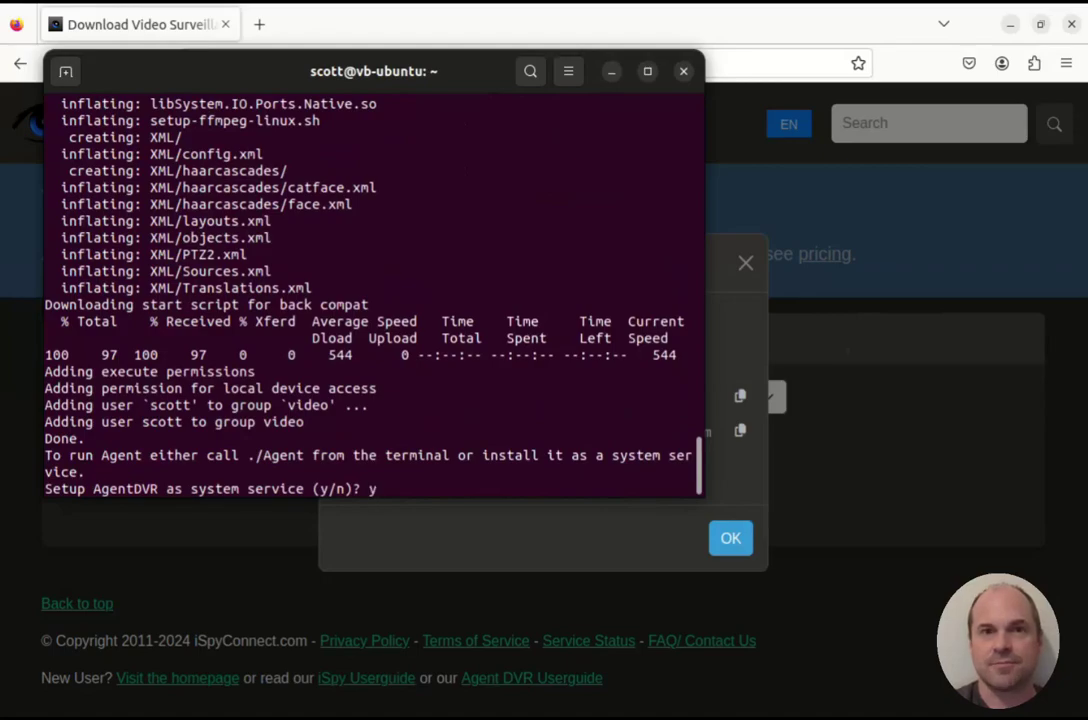
key(Return)
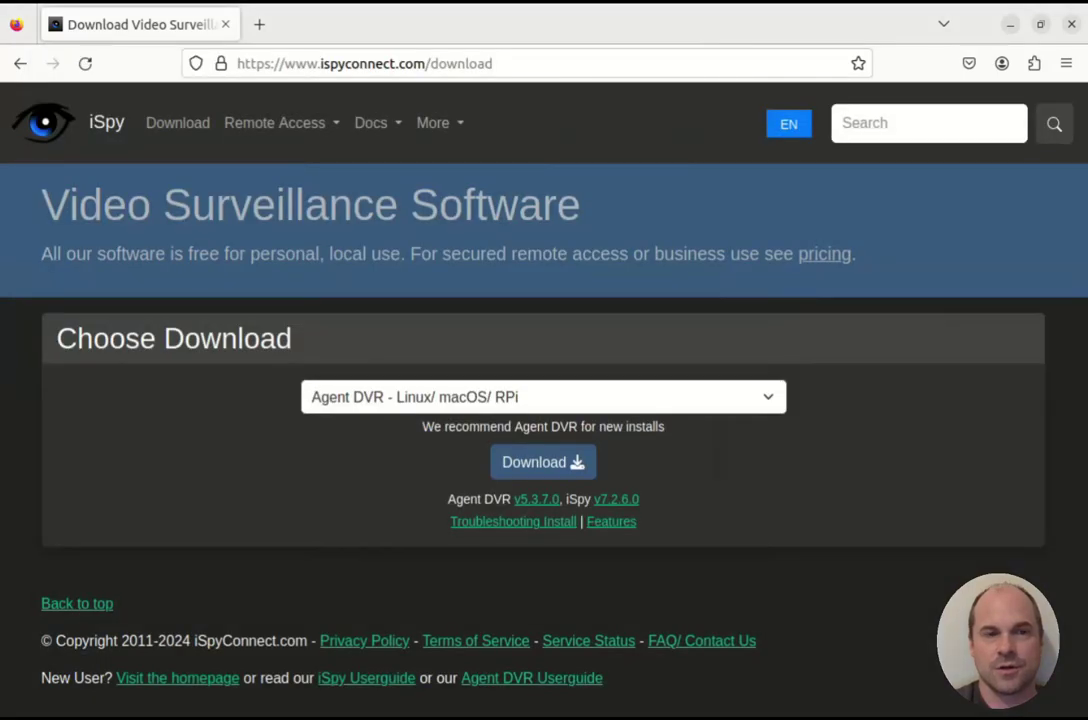
Load Agent DVR at localhost:8090 and dismiss the language and Help dialogs.
key(ctrl+l)
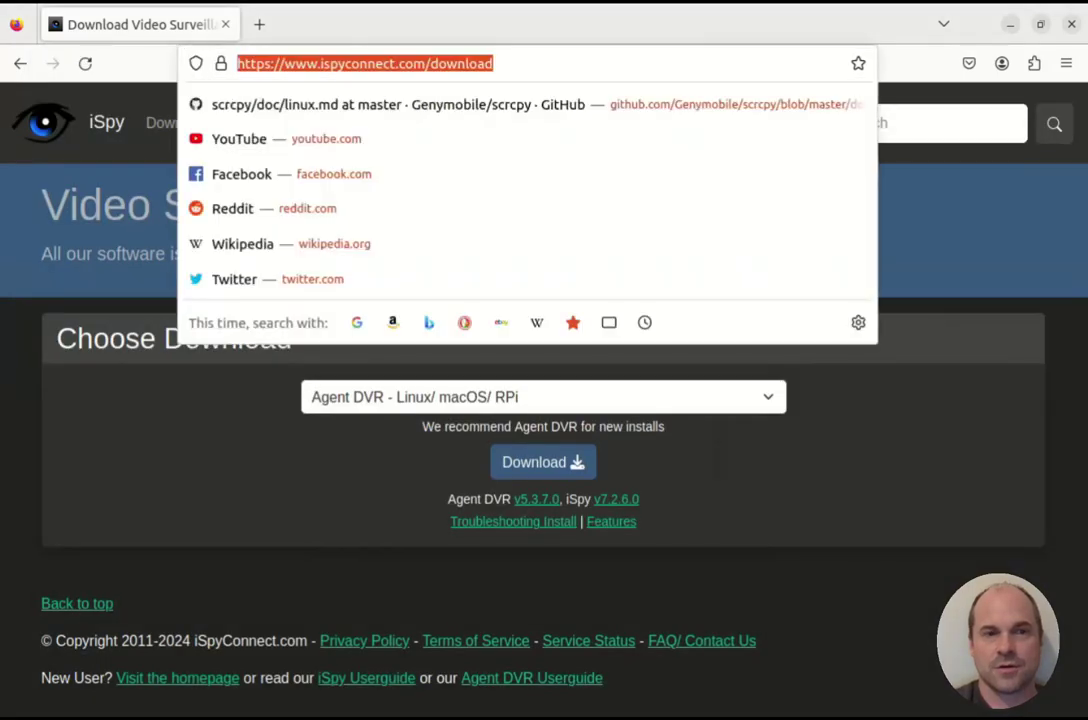
text(localhost:8090)
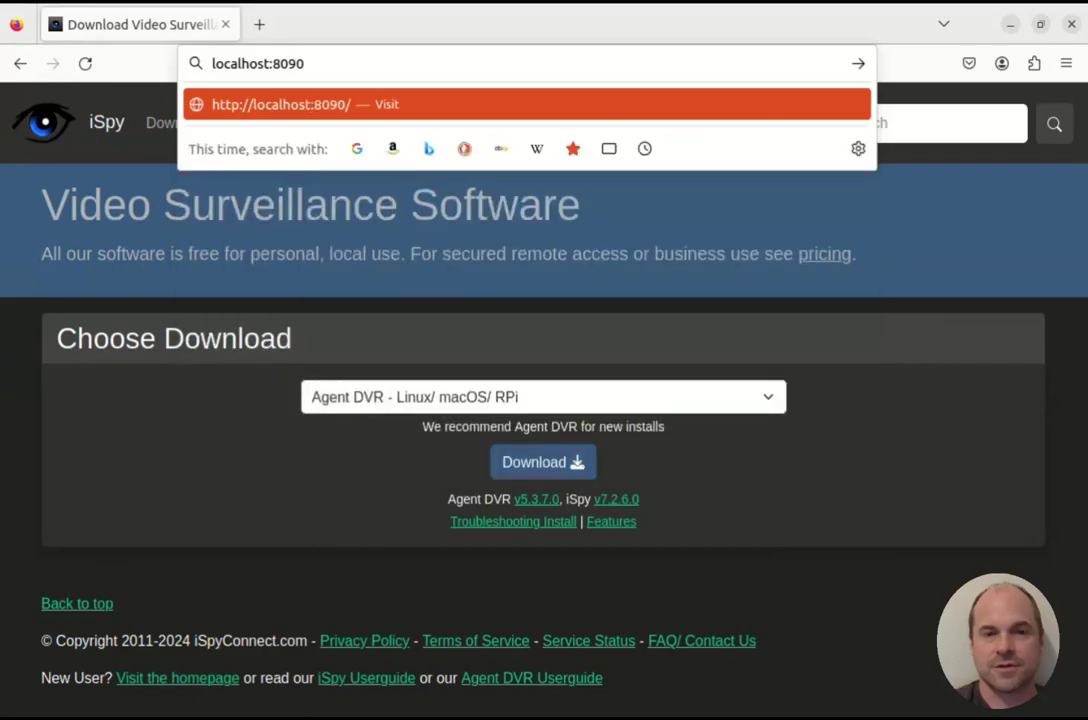
key(Return)
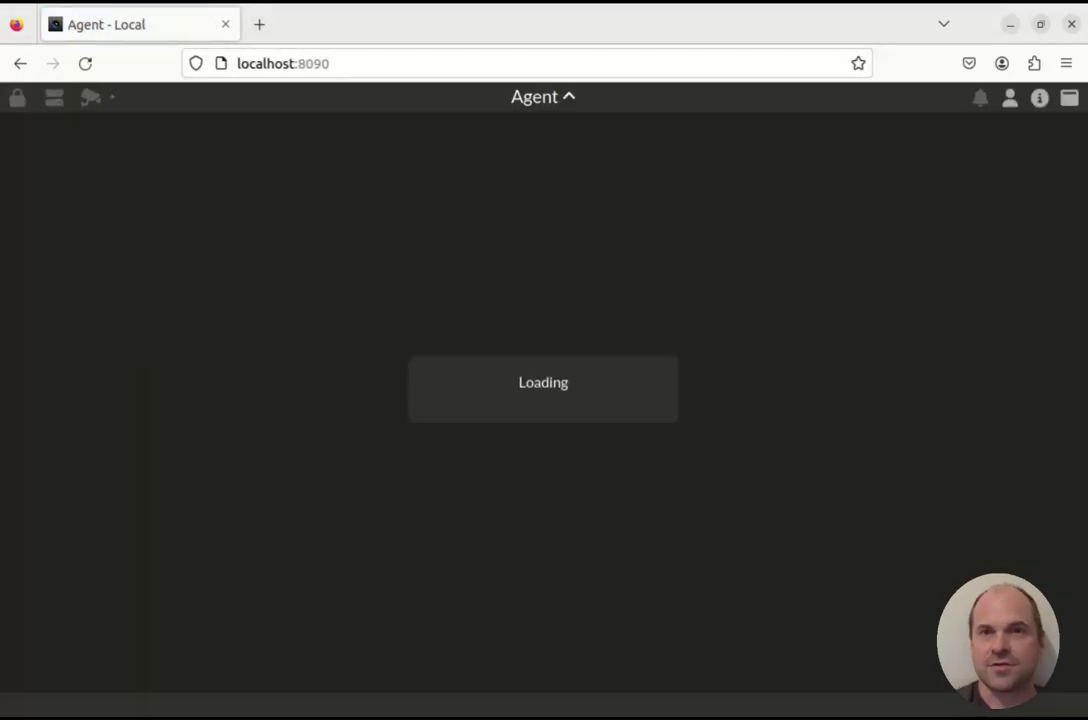
key(Return)
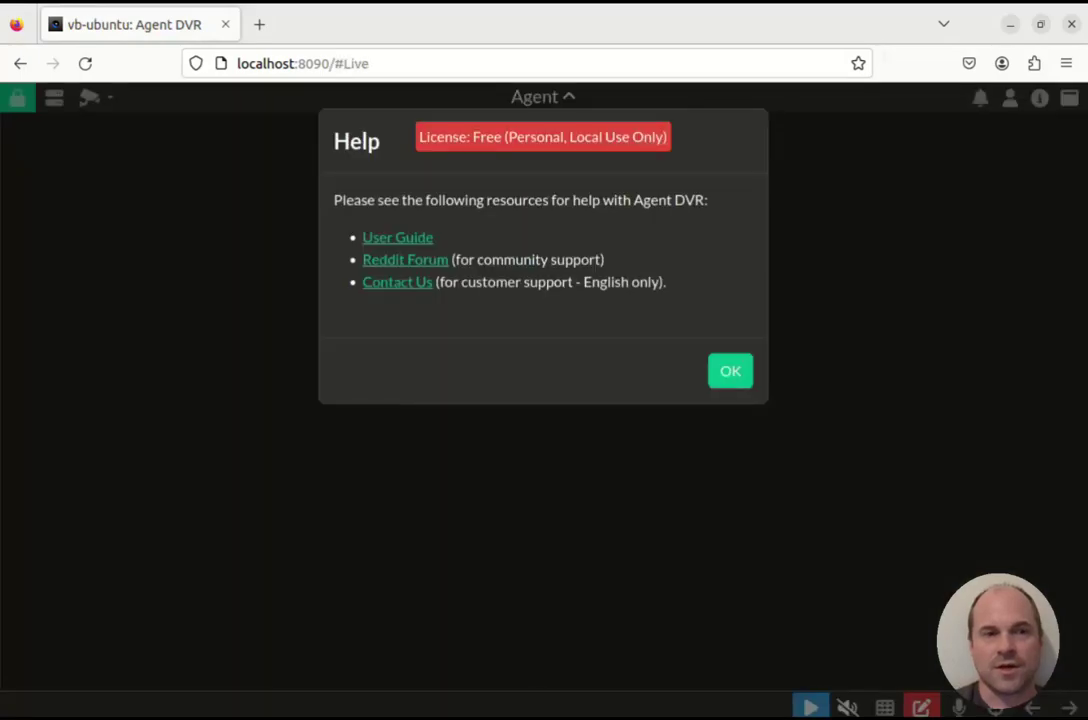
key(Return)
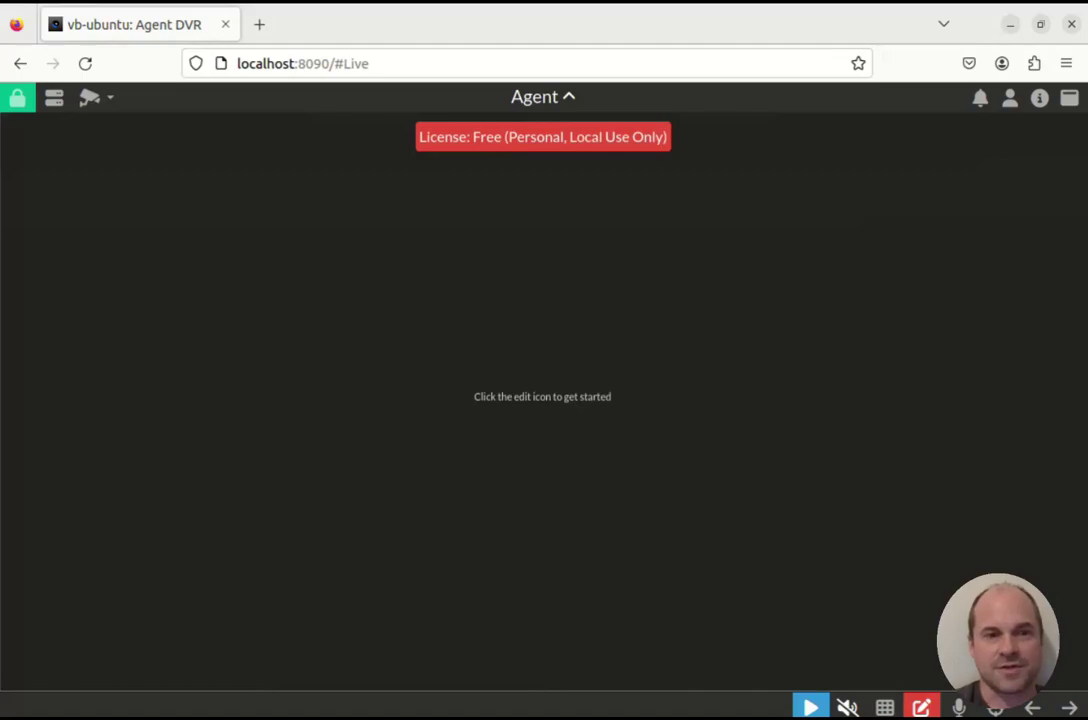
Open the server menu and scroll through its options.
click(54, 97)
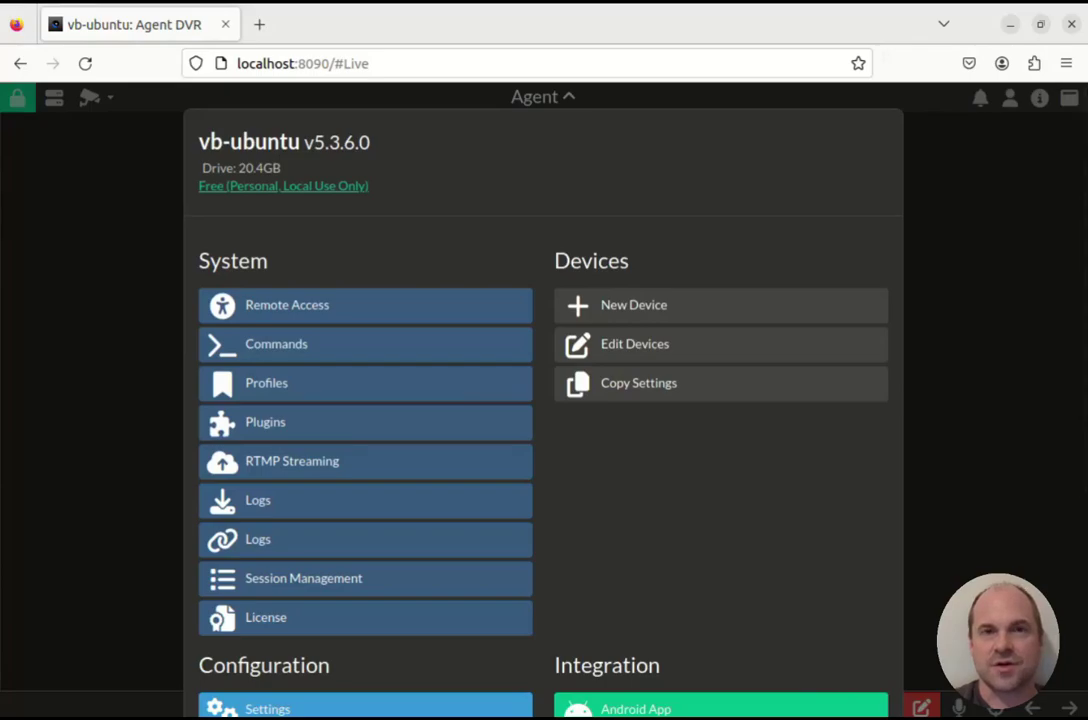
scroll(543, 400, down, 3)
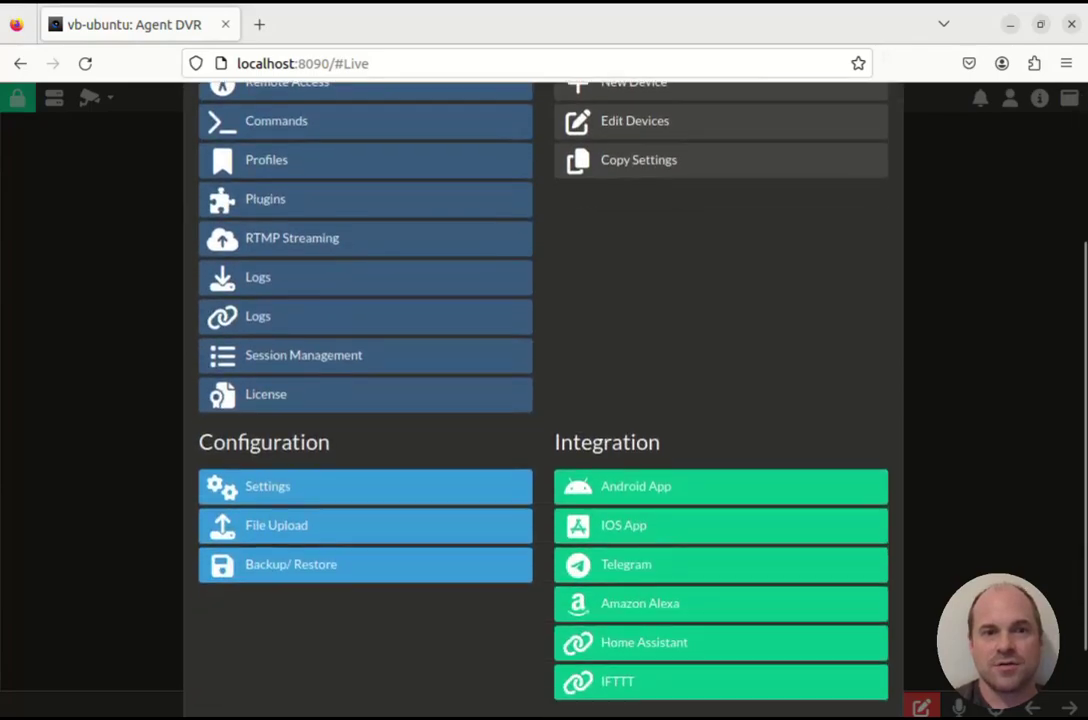
scroll(720, 564, down, 2)
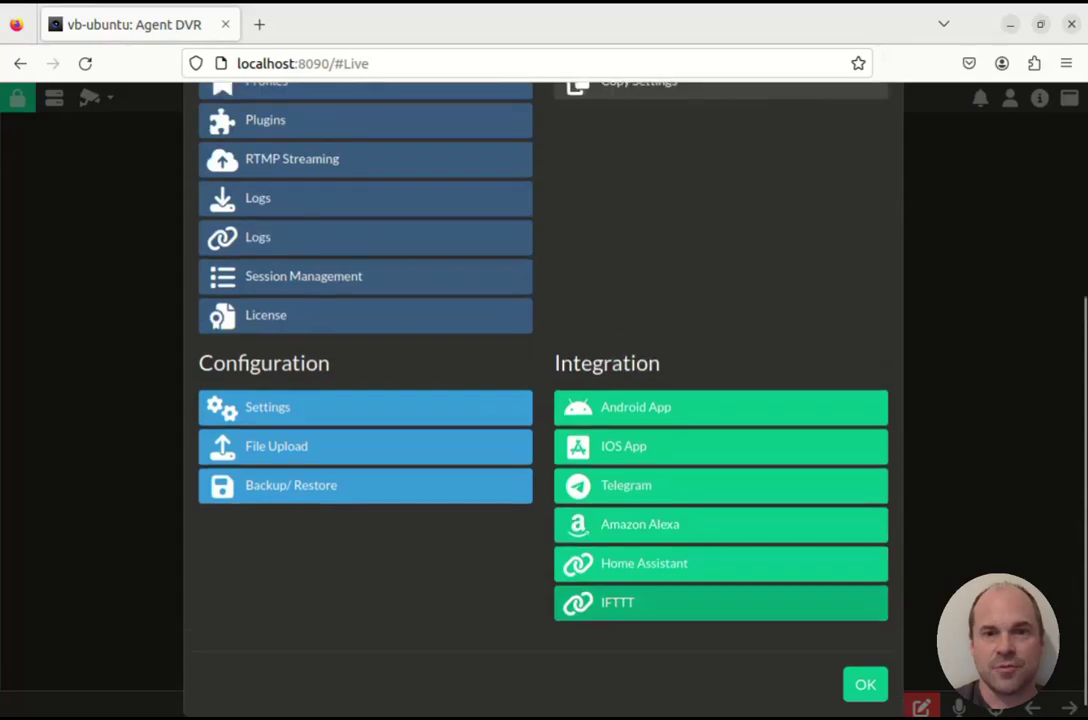
scroll(543, 400, up, 5)
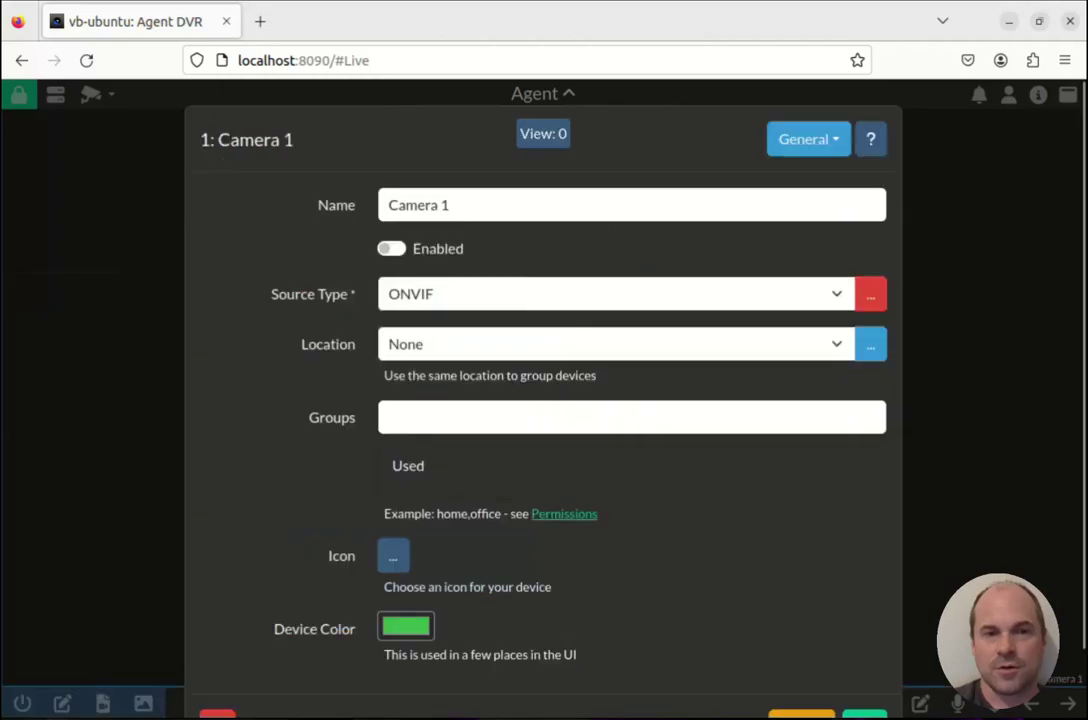
Rename the camera from Camera 1 to Frontyard.
click(450, 205)
key(ctrl+a)
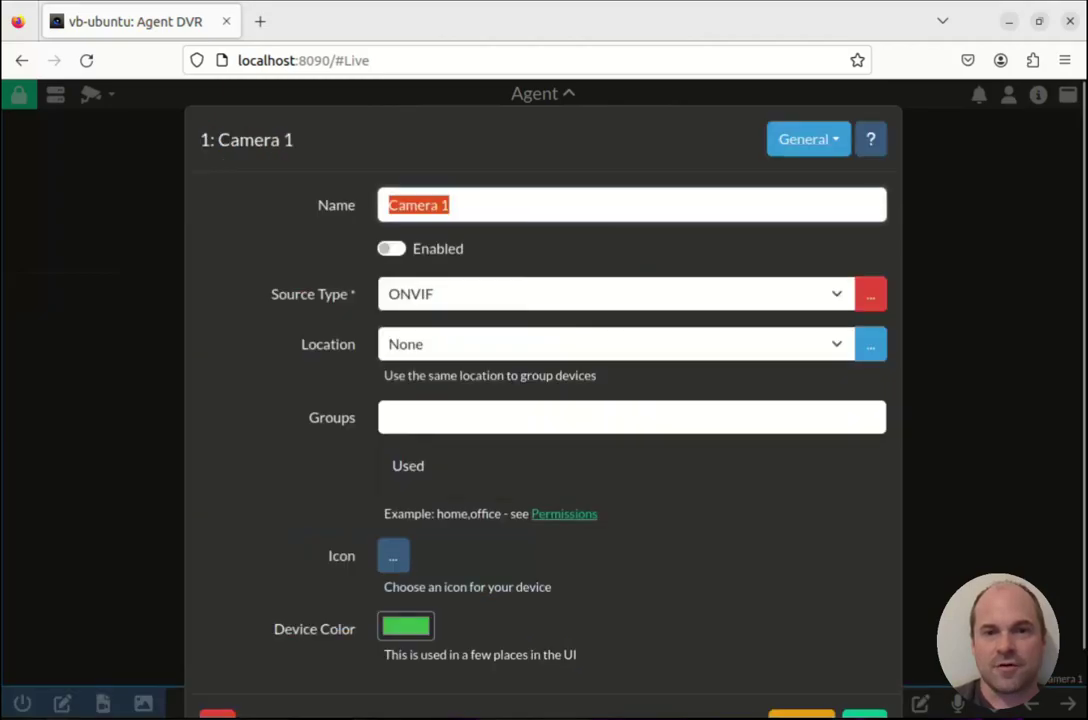
text(Frontyard)
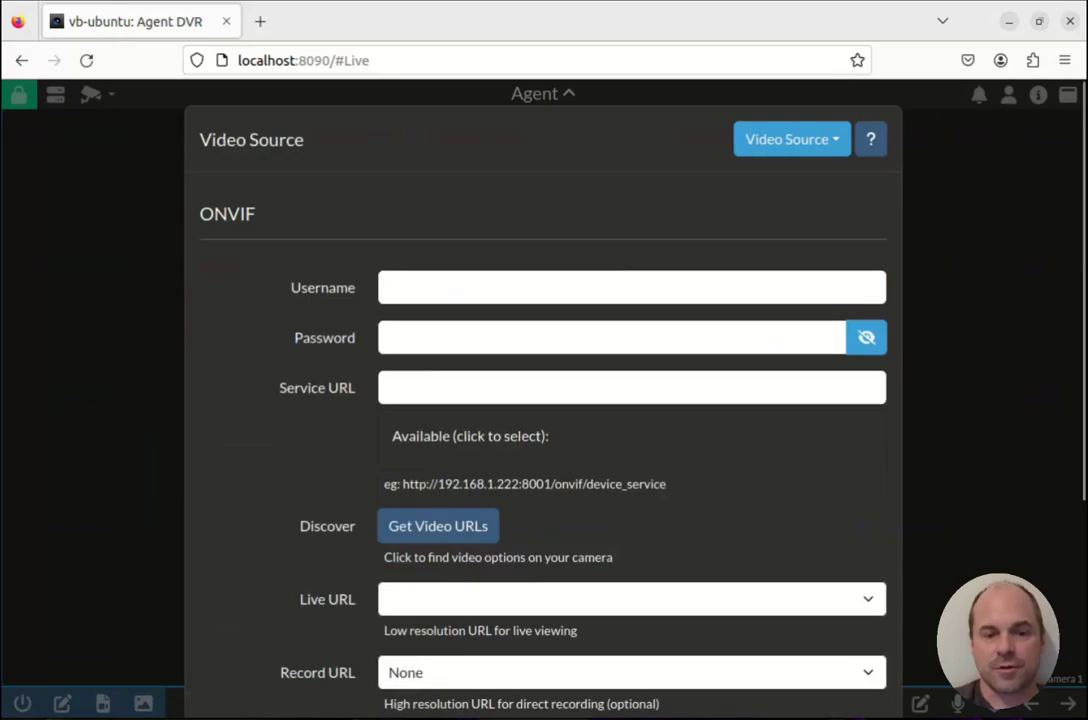
click(632, 287)
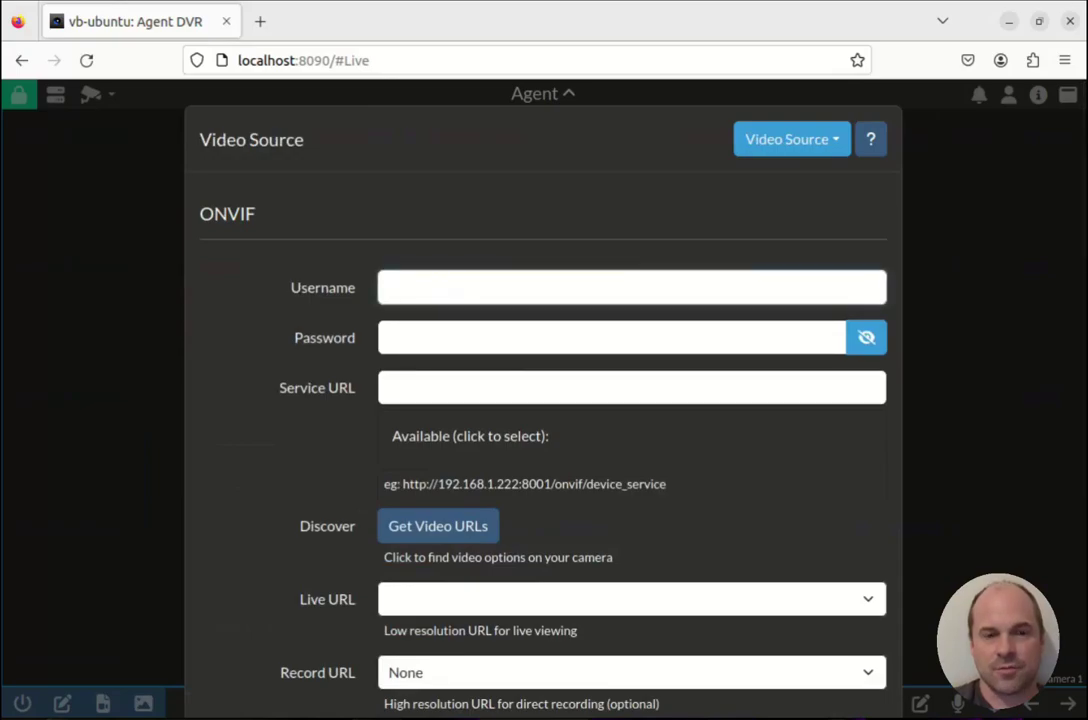
text(ispy)
key(Tab)
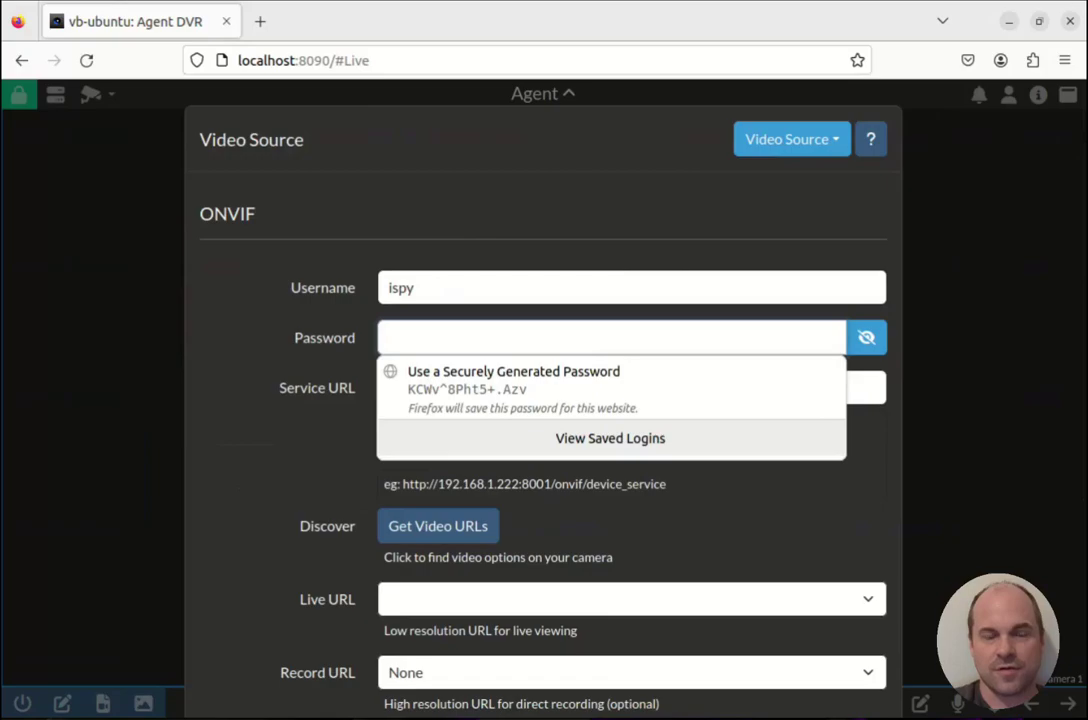
text(123456789012)
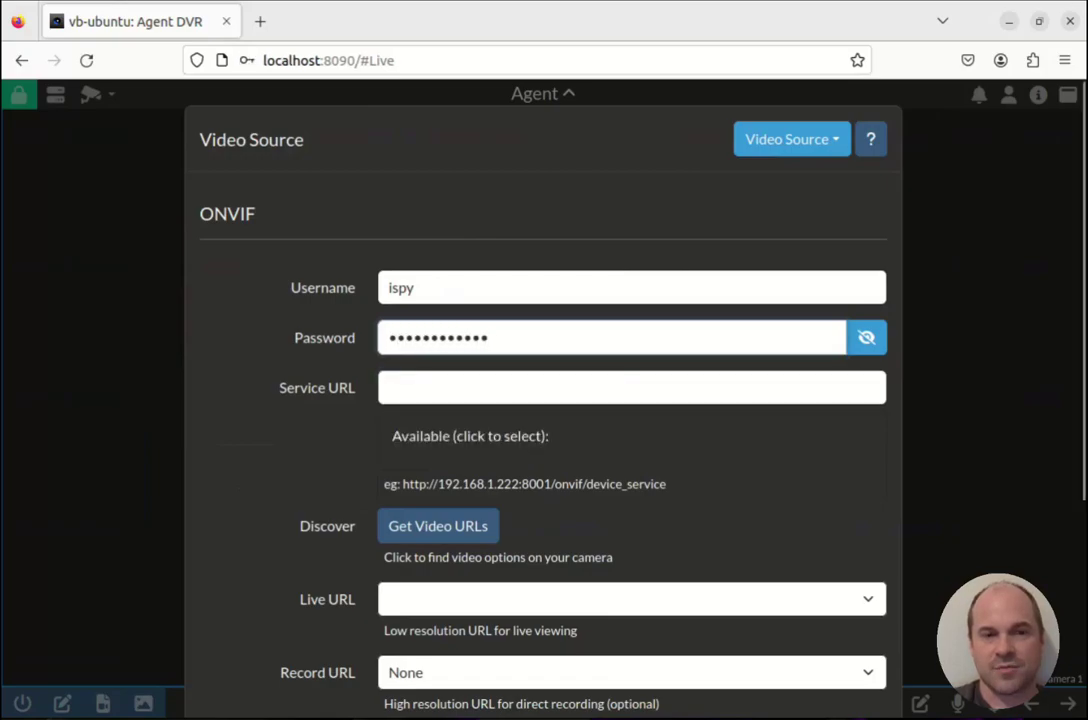
click(390, 388)
text(h)
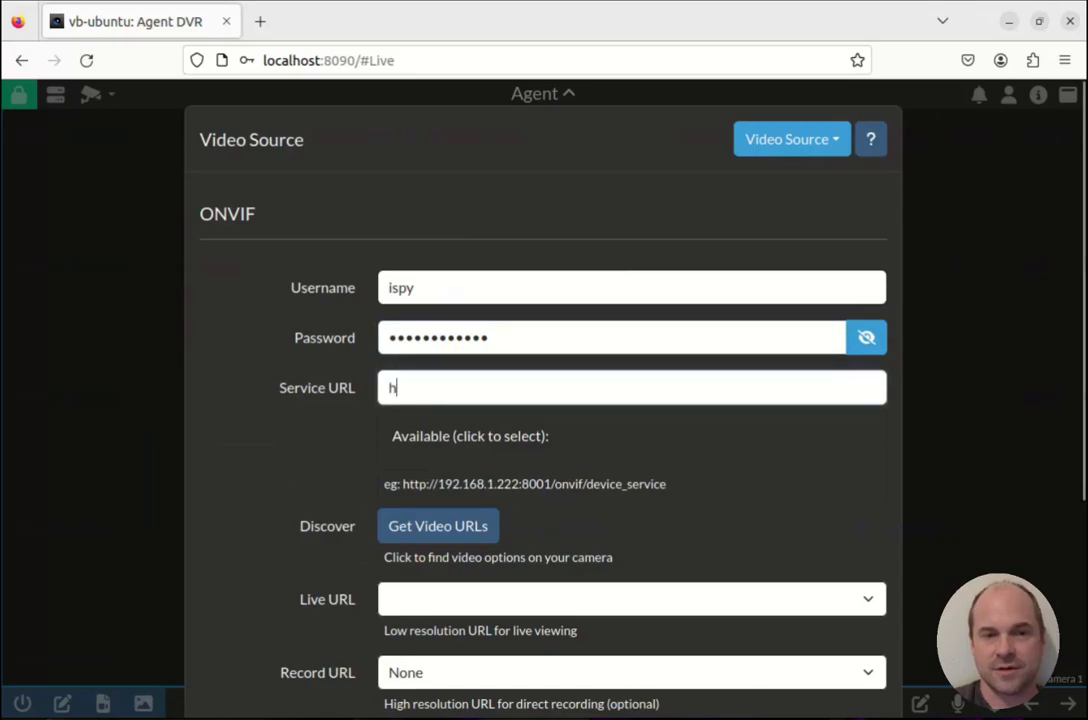
text(ttp://192.1)
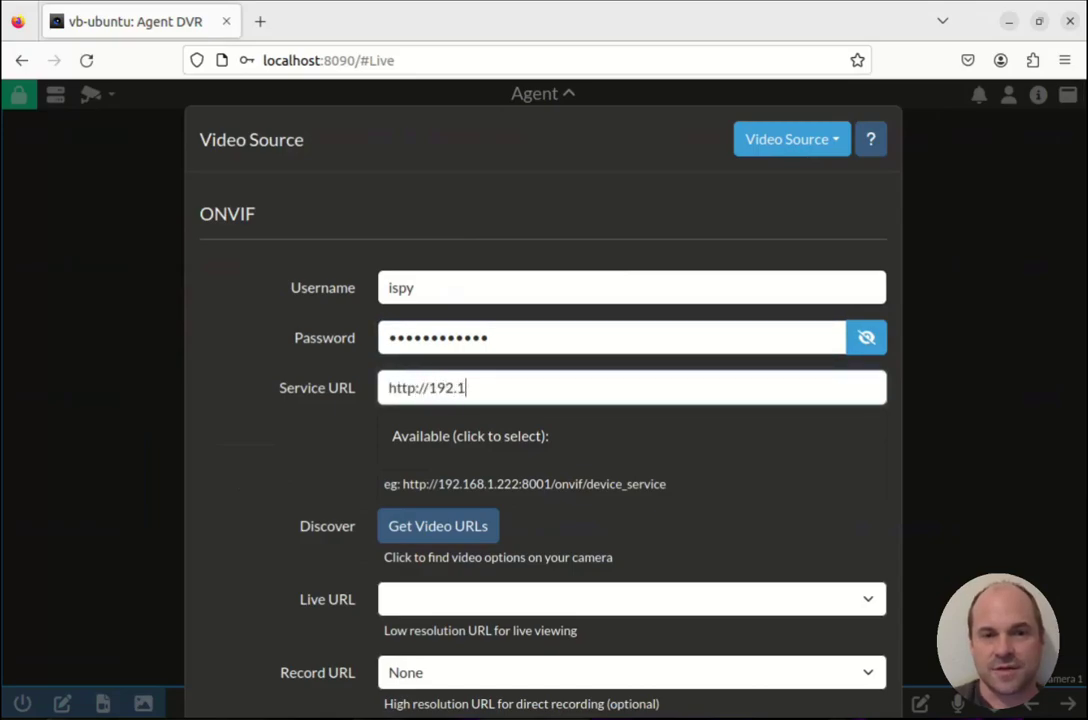
text(68.8)
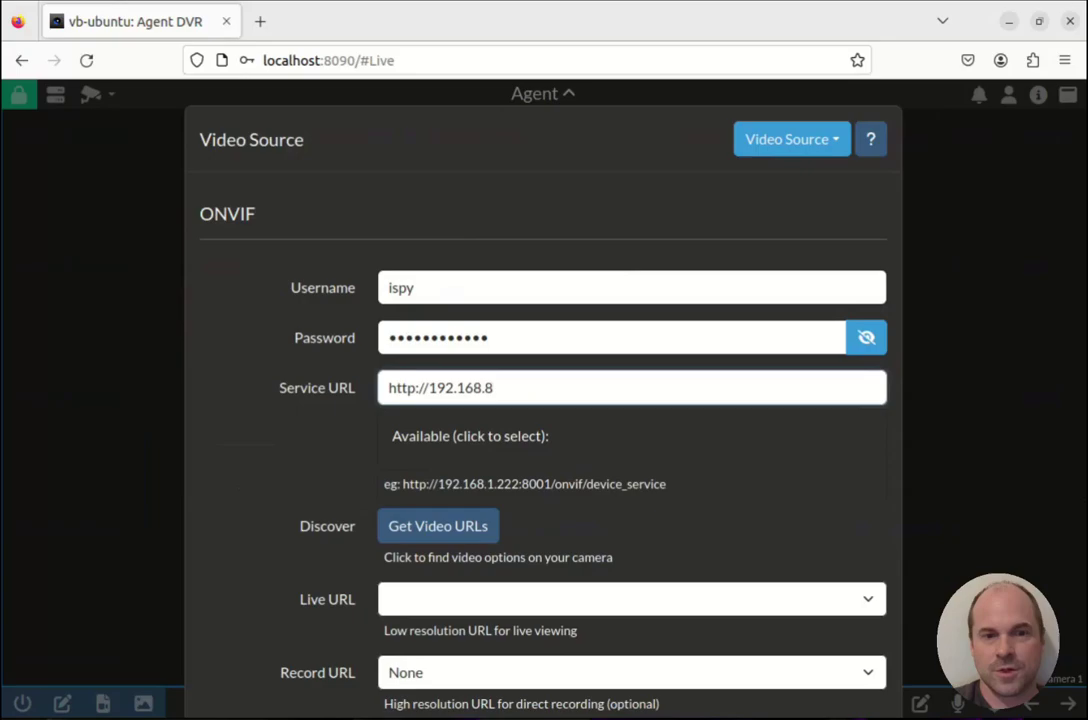
text(.)
text(30)
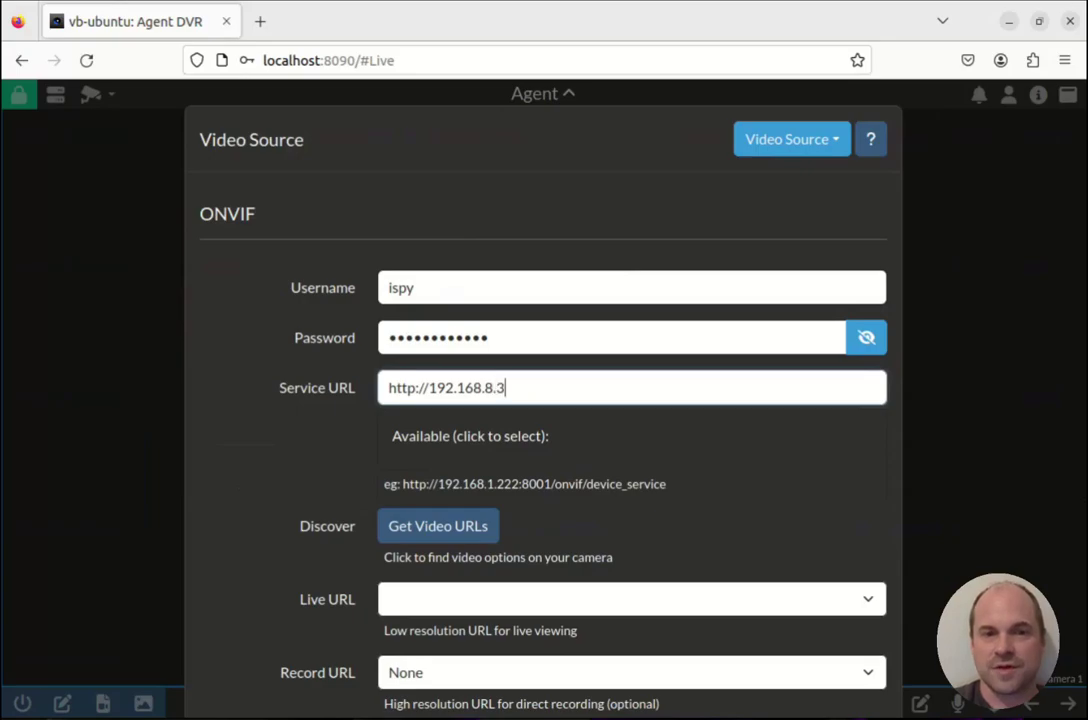
scroll(543, 400, down, 2)
Discover the camera's video URLs and keep 640x360 for both Live and Record streams.
key(Return)
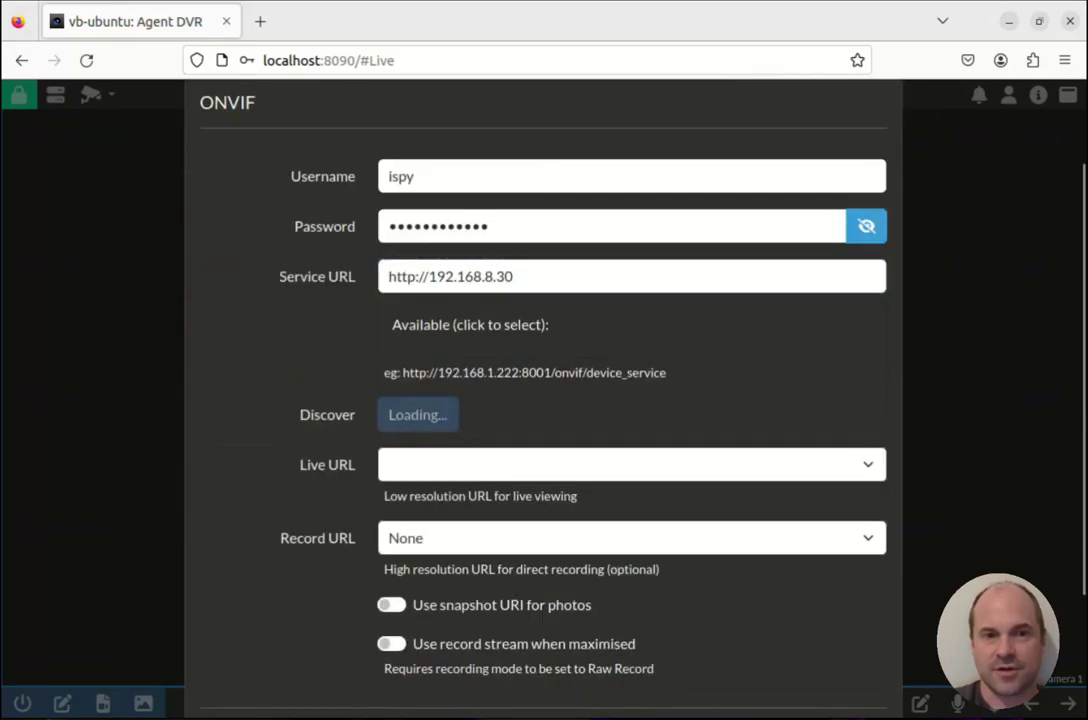
scroll(543, 400, down, 2)
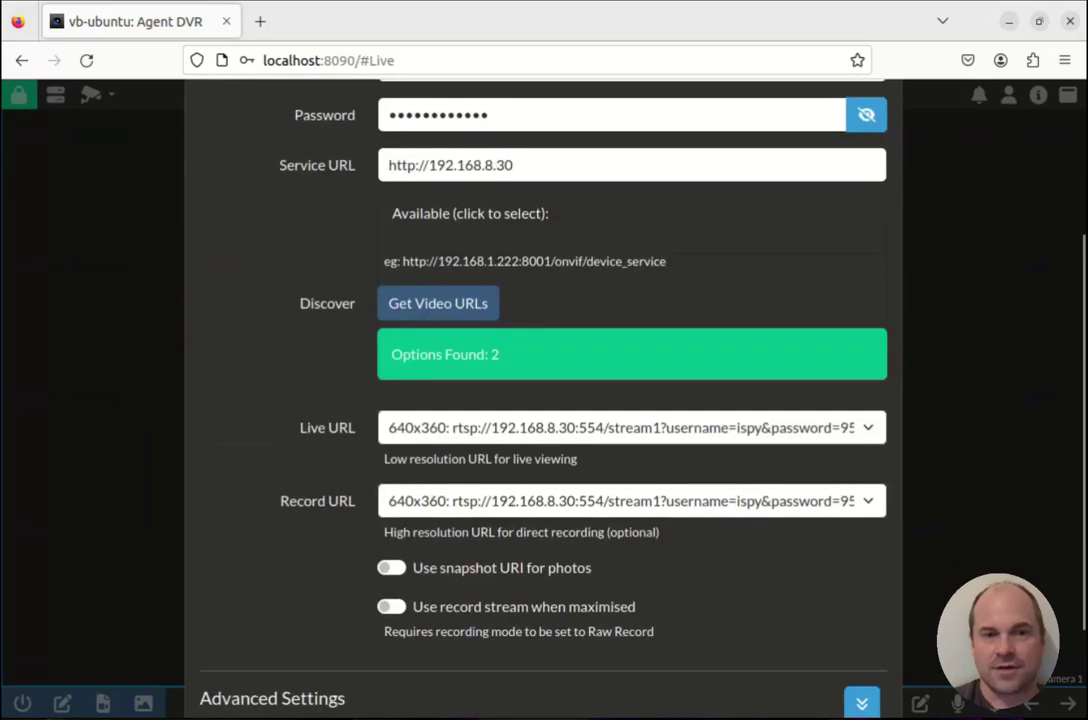
click(620, 427)
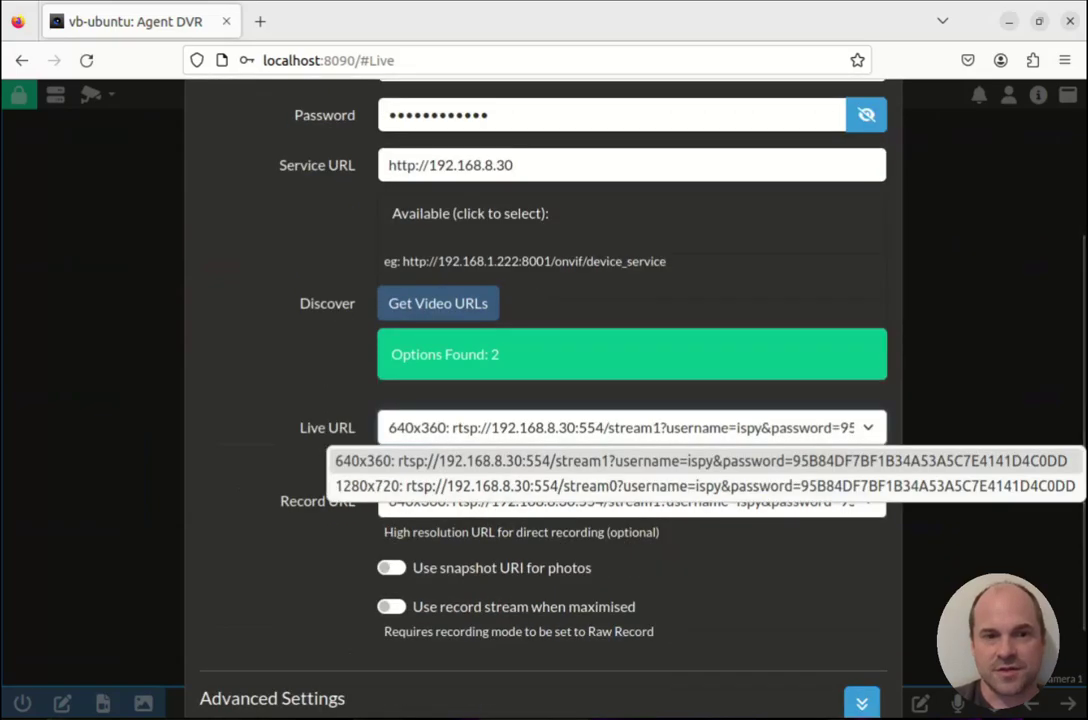
key(Return)
scroll(543, 400, down, 2)
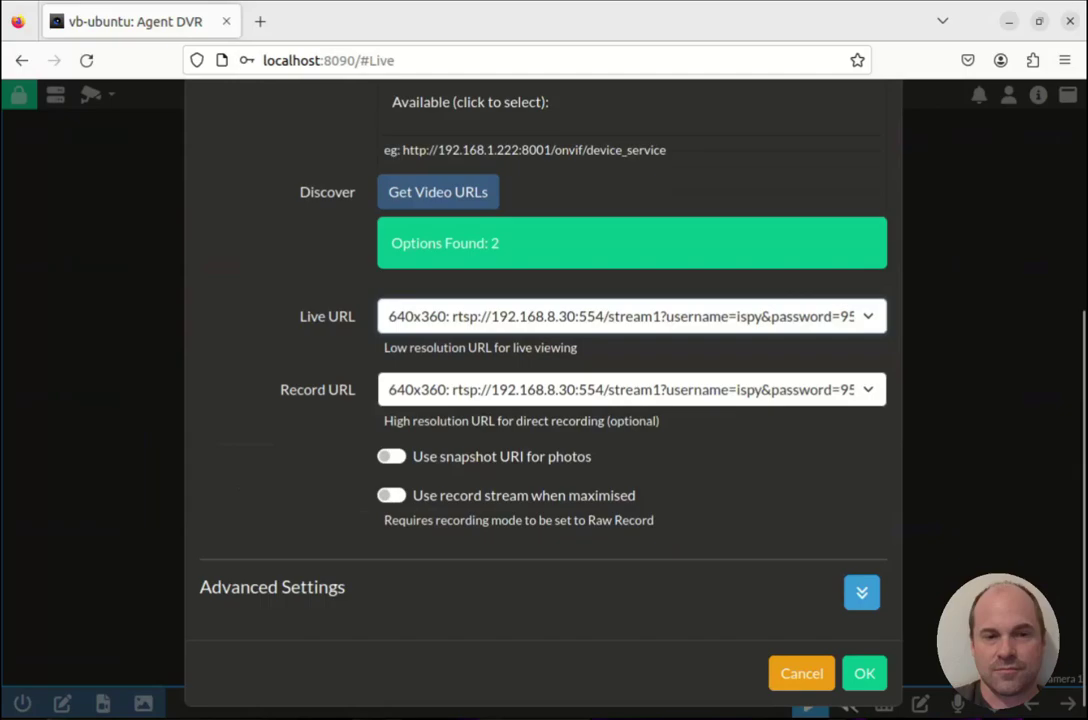
click(631, 389)
key(Return)
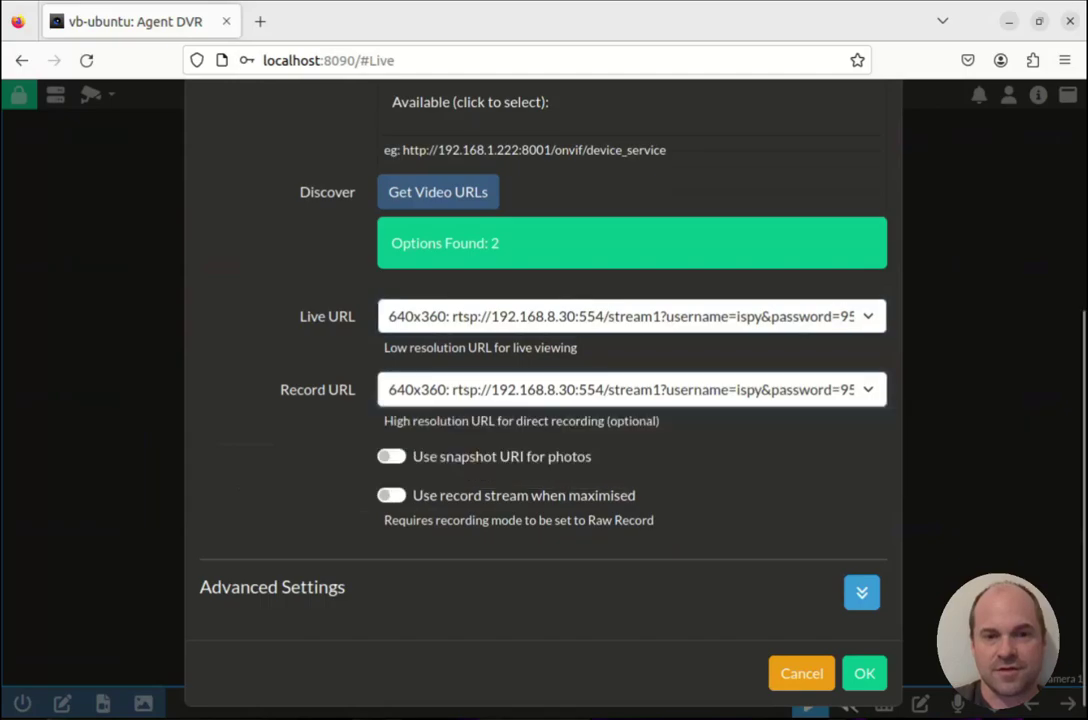
Expand Advanced Settings, review the device settings, and save the Frontyard camera.
scroll(543, 400, down, 1)
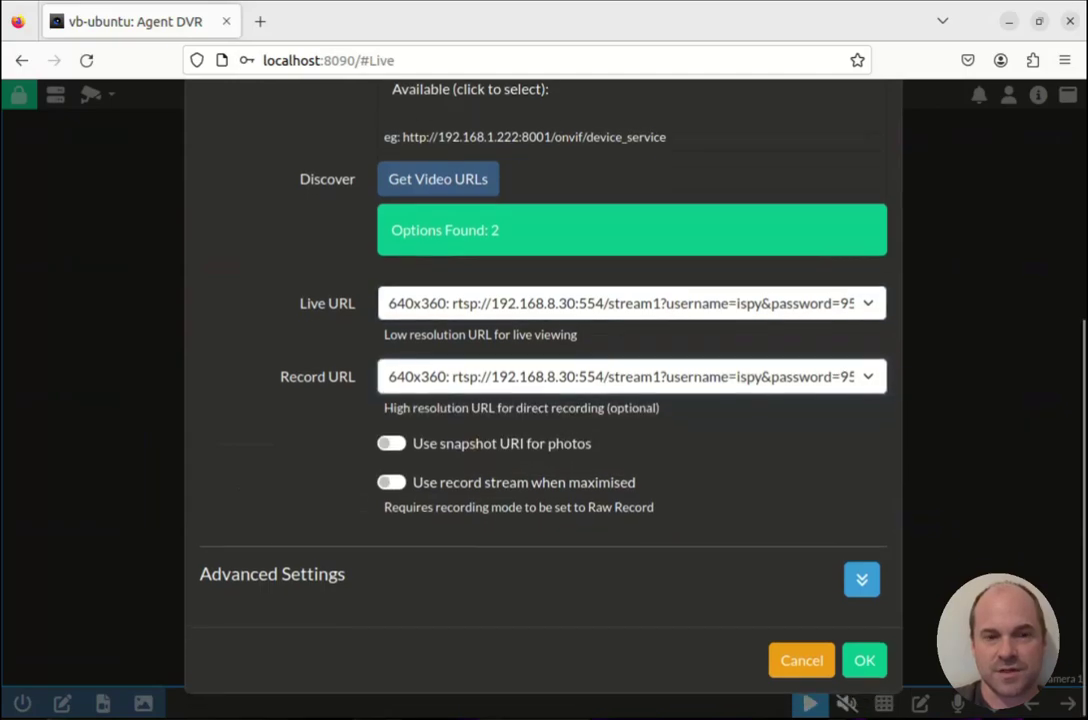
click(861, 592)
scroll(543, 400, down, 4)
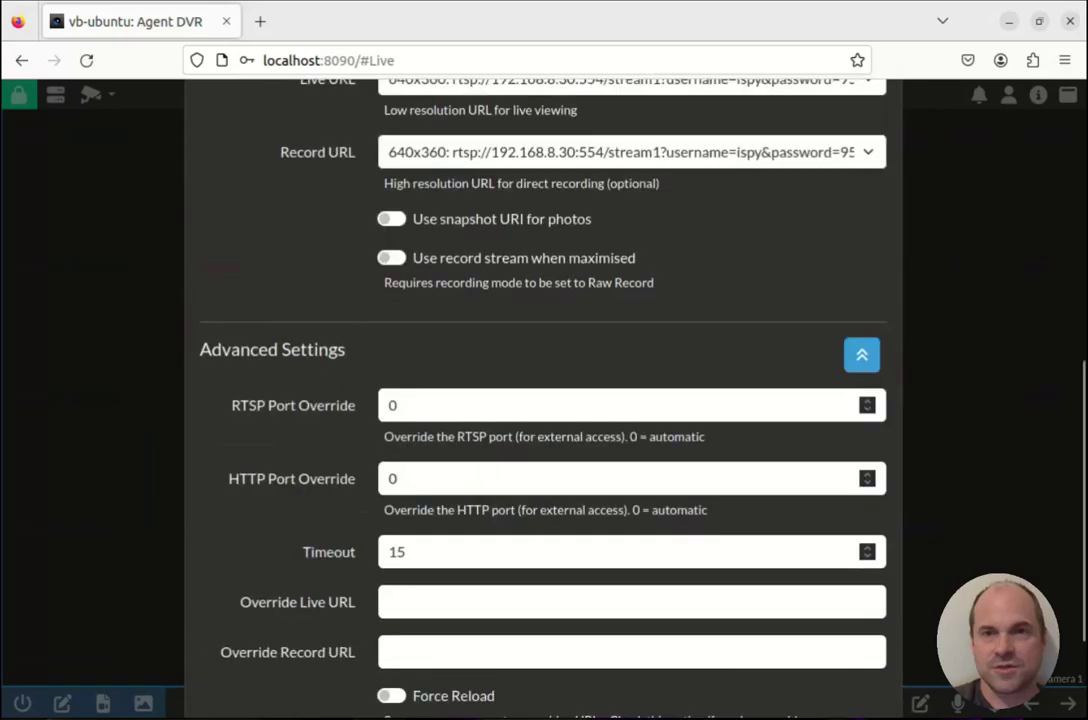
scroll(543, 400, down, 3)
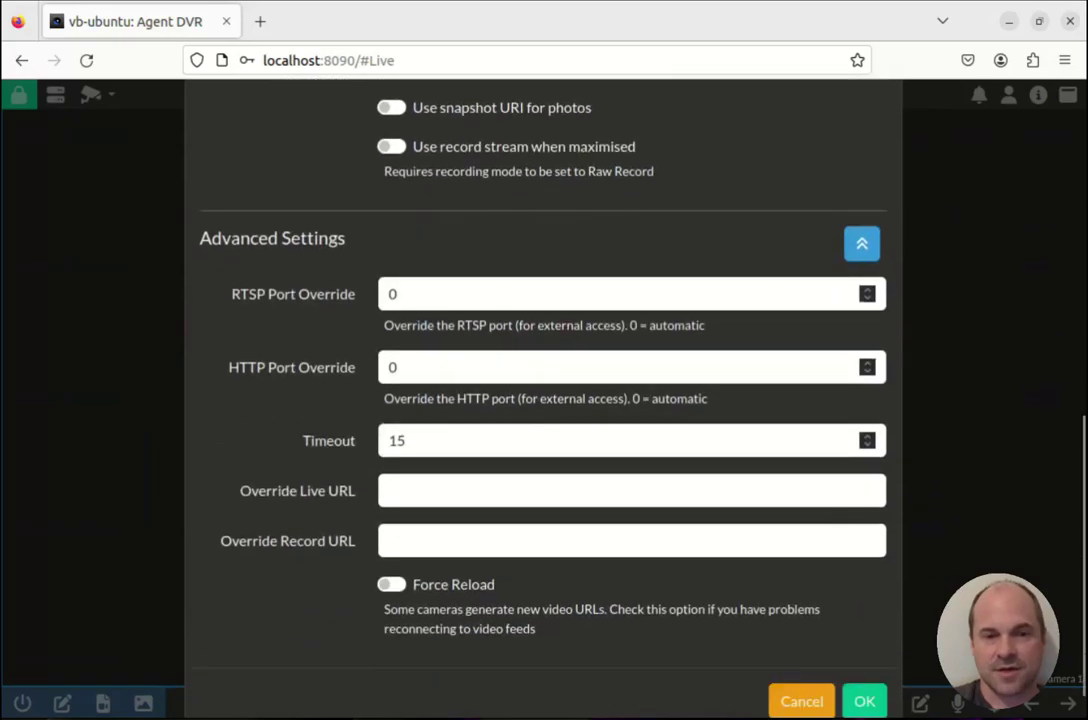
scroll(543, 400, up, 15)
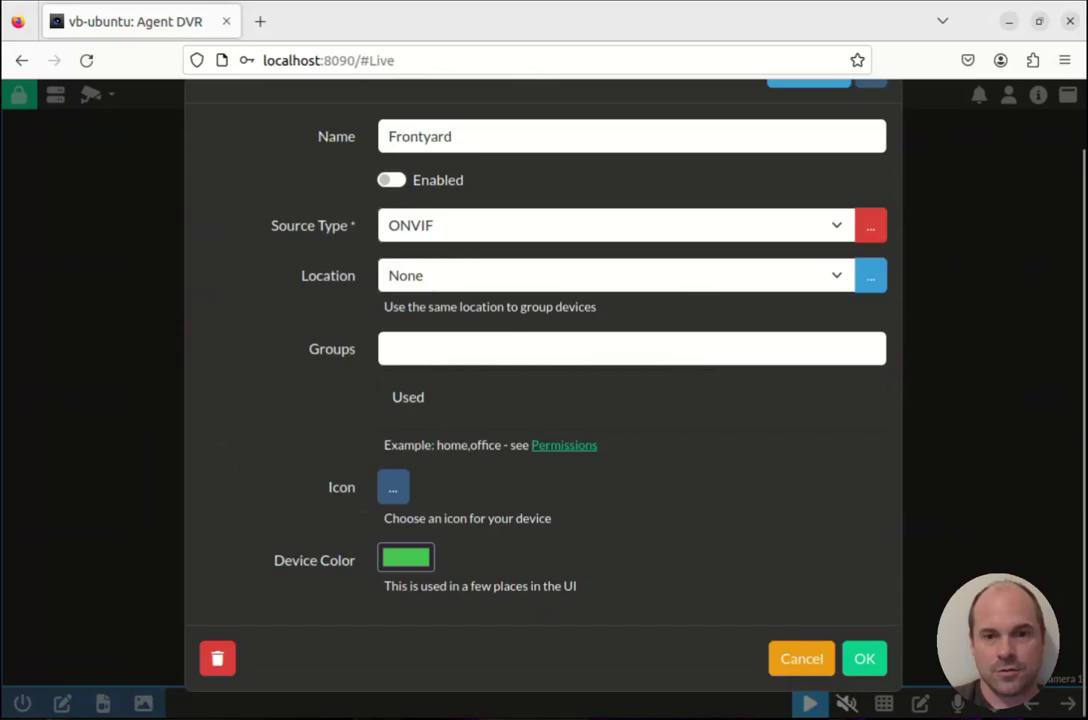
scroll(543, 400, up, 2)
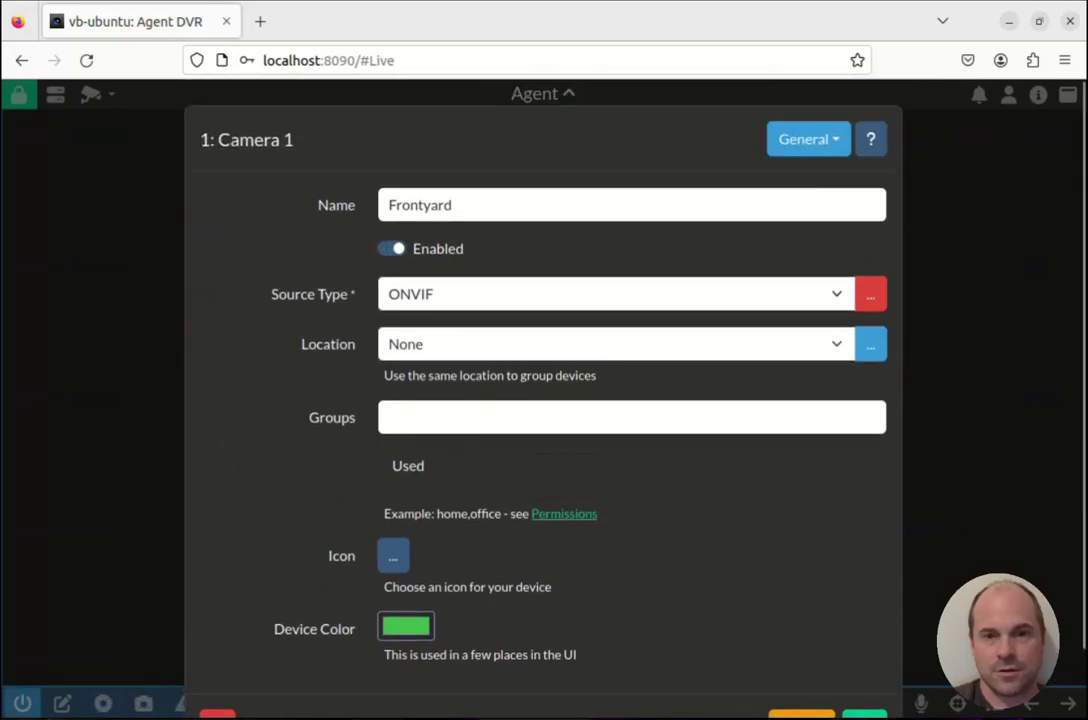
scroll(543, 400, down, 2)
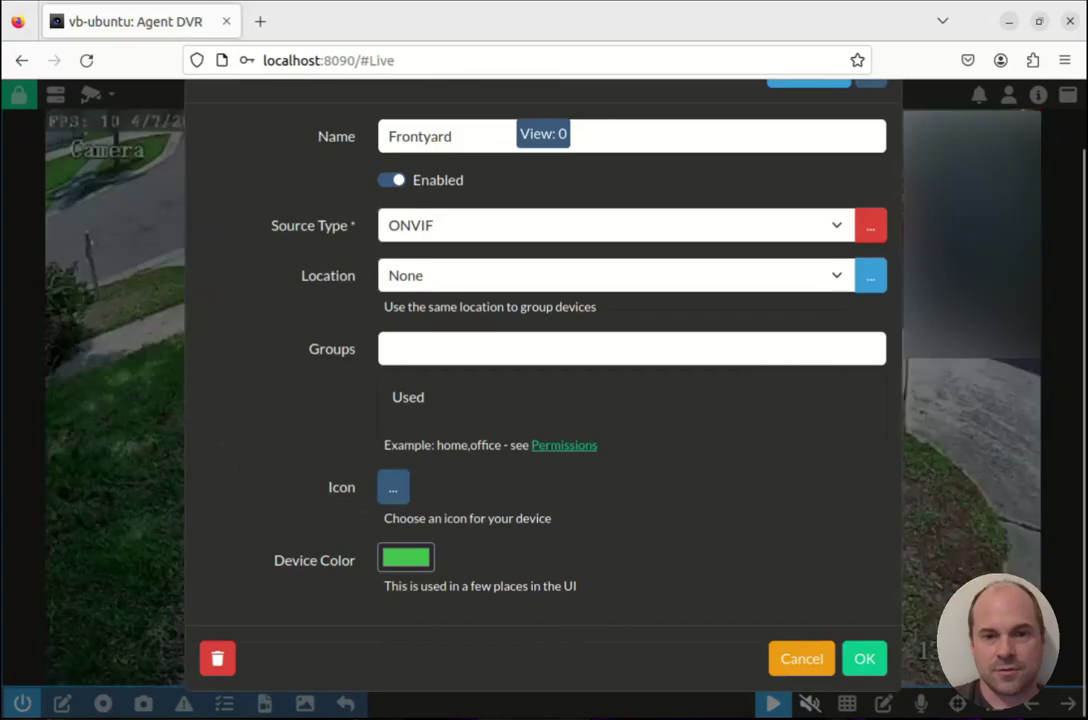
key(Escape)
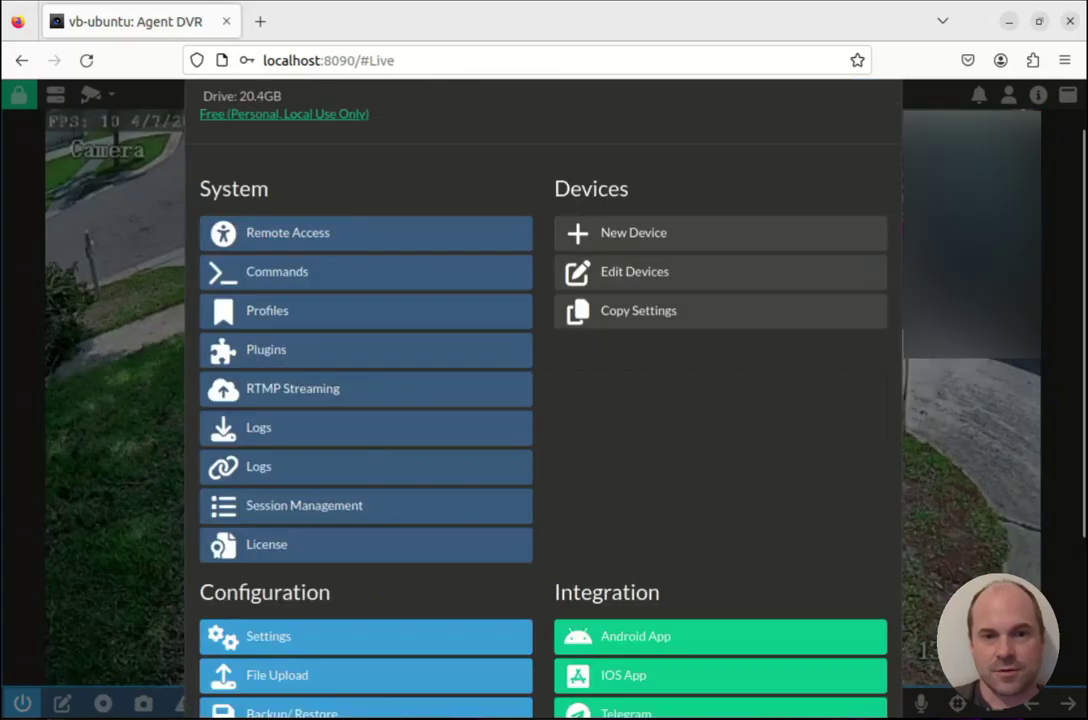
scroll(543, 400, down, 3)
Close the server menu to return to the Frontyard live view.
scroll(543, 400, up, 5)
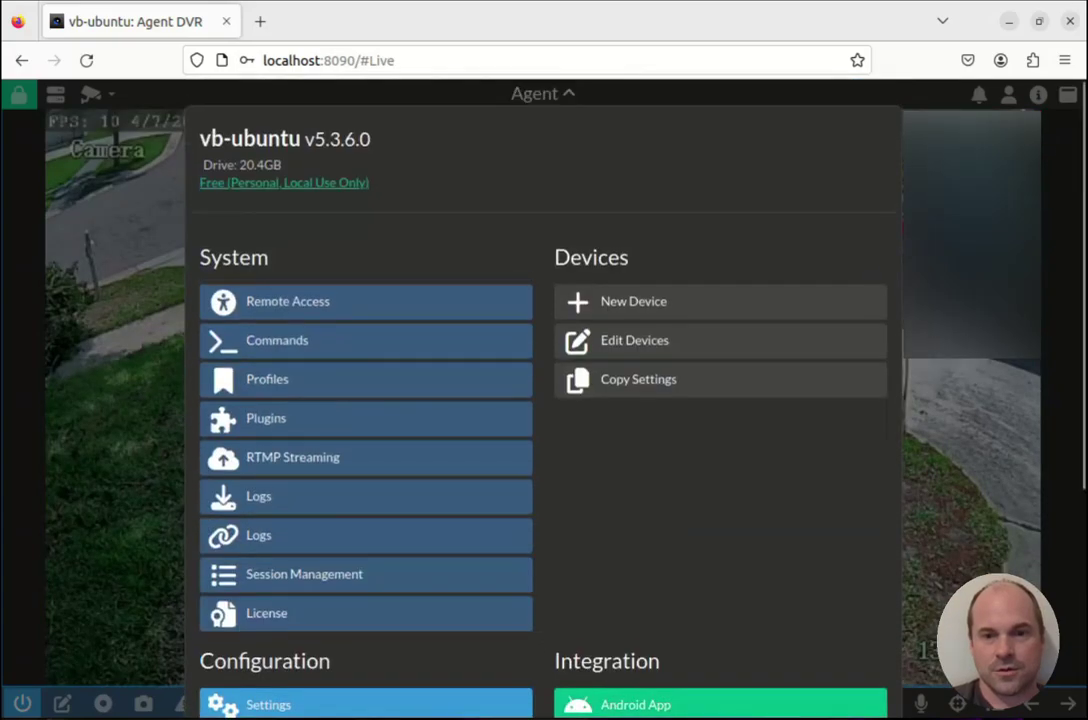
scroll(543, 400, down, 5)
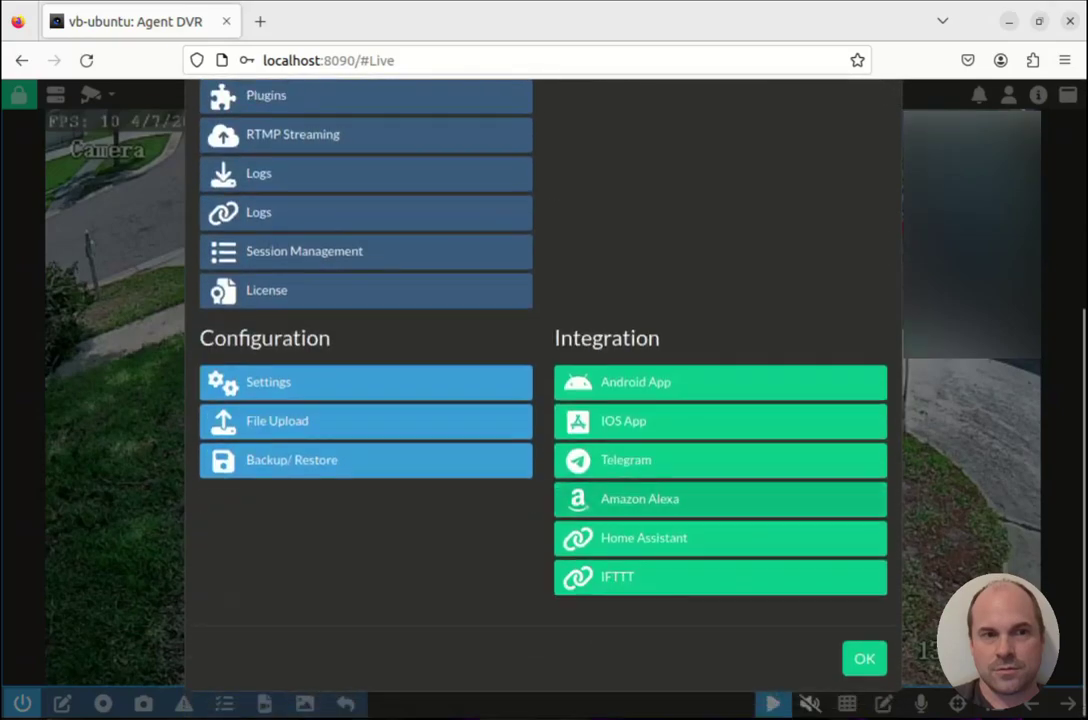
key(Escape)
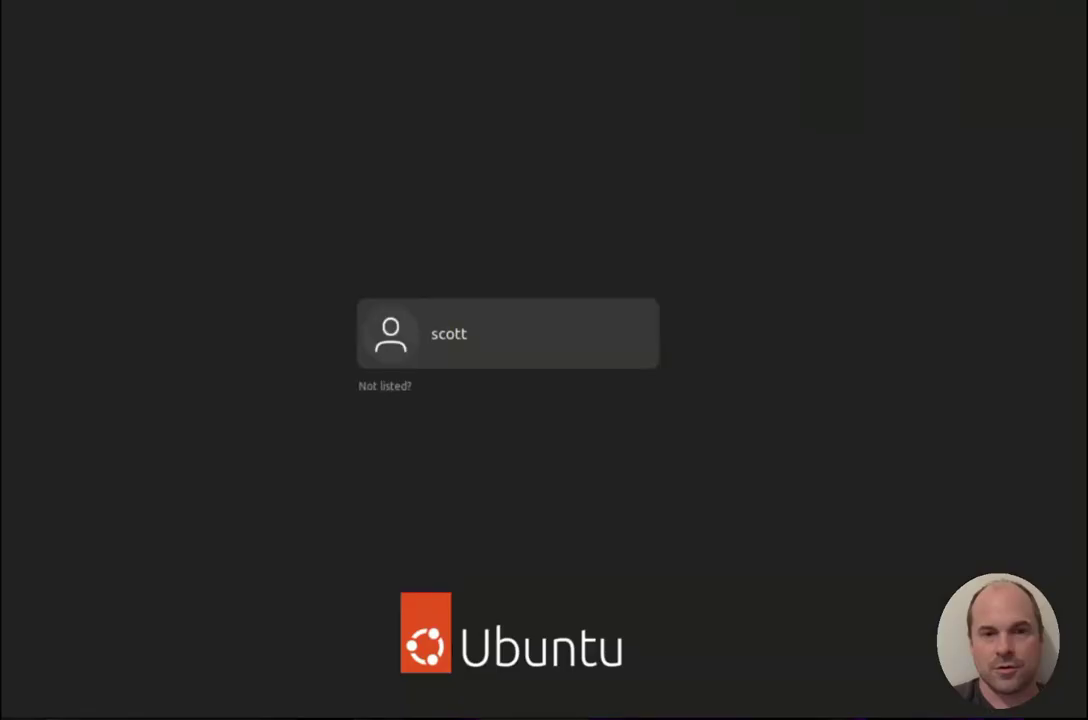
Log back in with the account password and reopen Agent DVR at localhost:8090.
key(Return)
text(***)
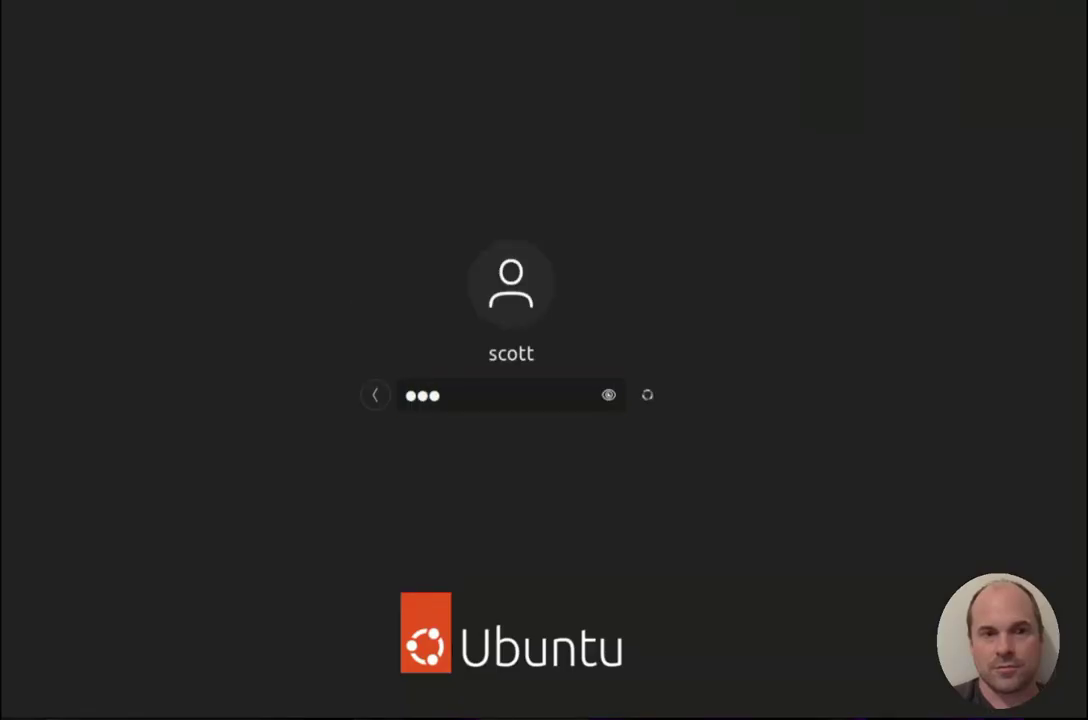
key(Return)
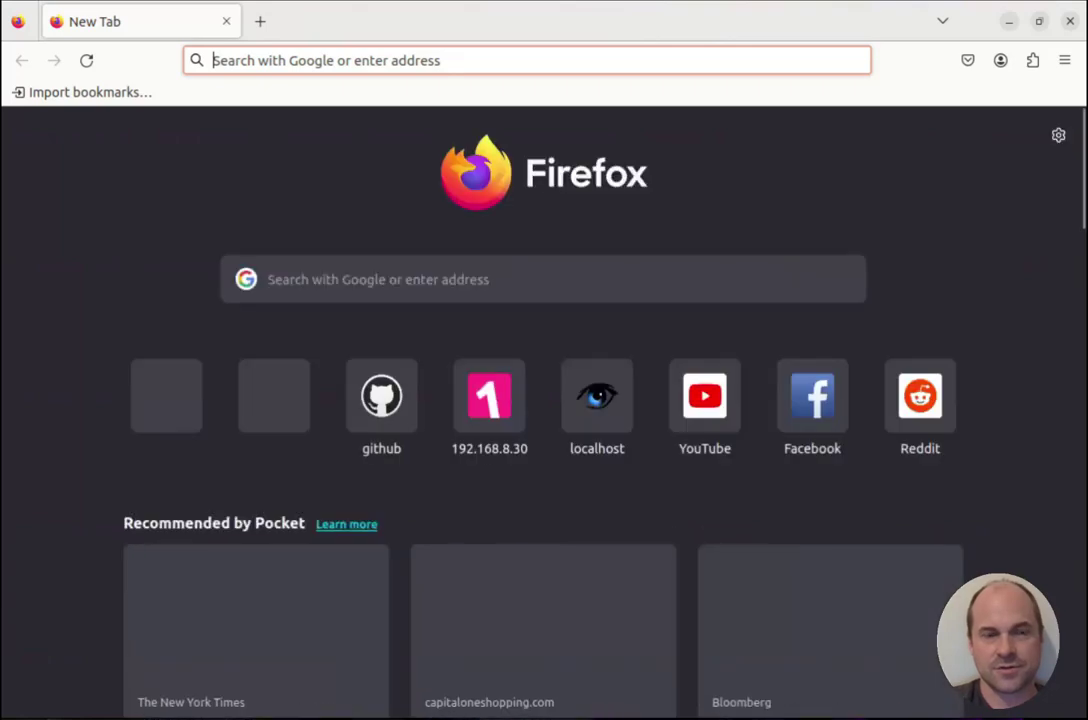
text(loca)
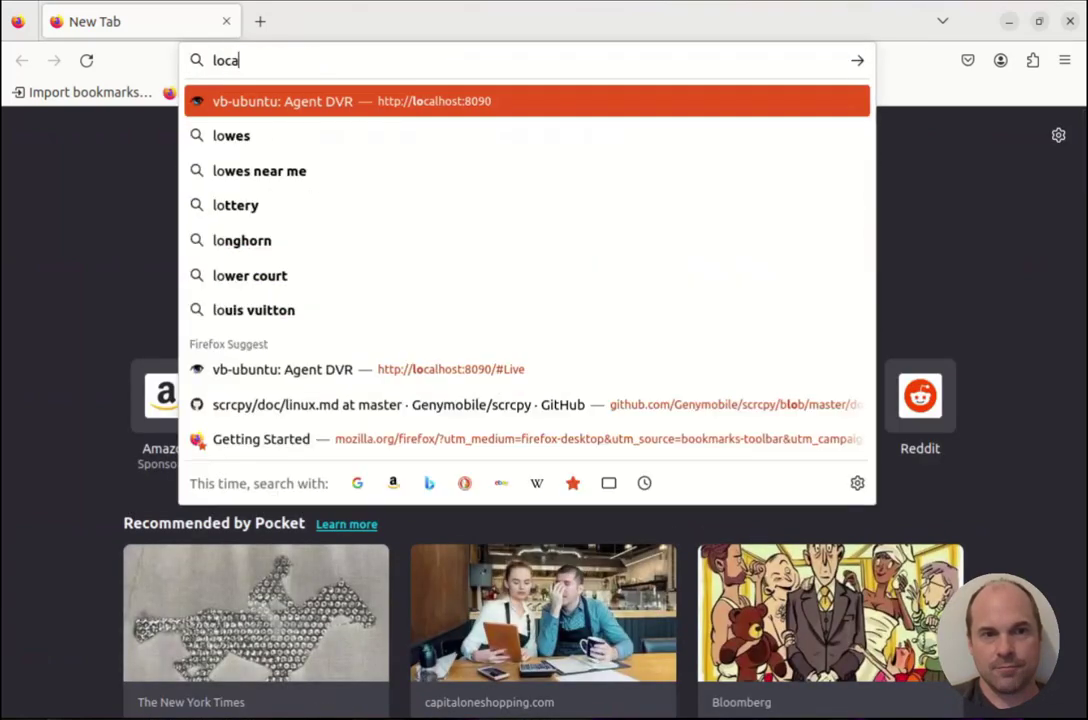
text(lhost:8090/)
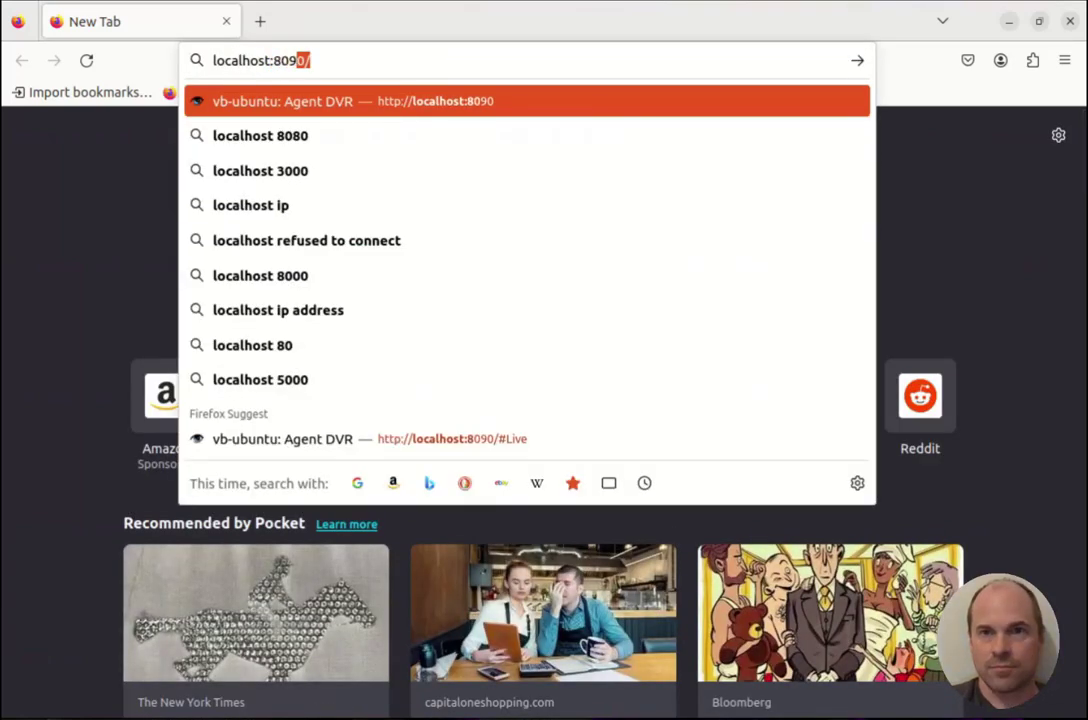
key(Return)
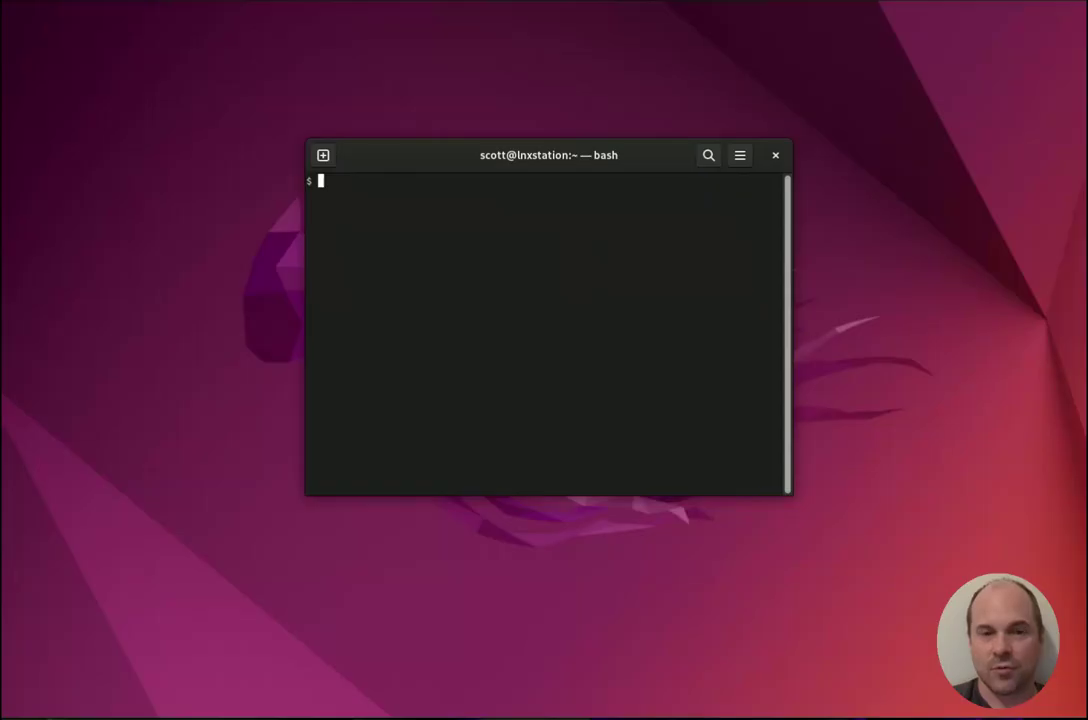
Run df -h and highlight the 9.8G agentdvr volume mounted on /media.
text(df -h)
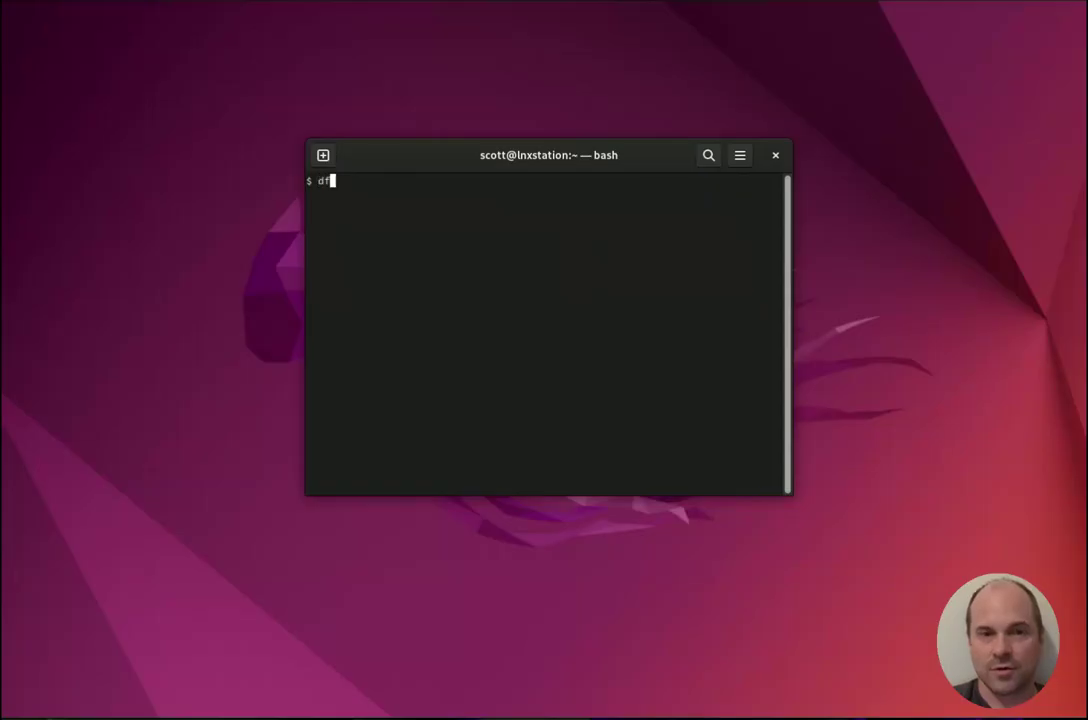
key(Return)
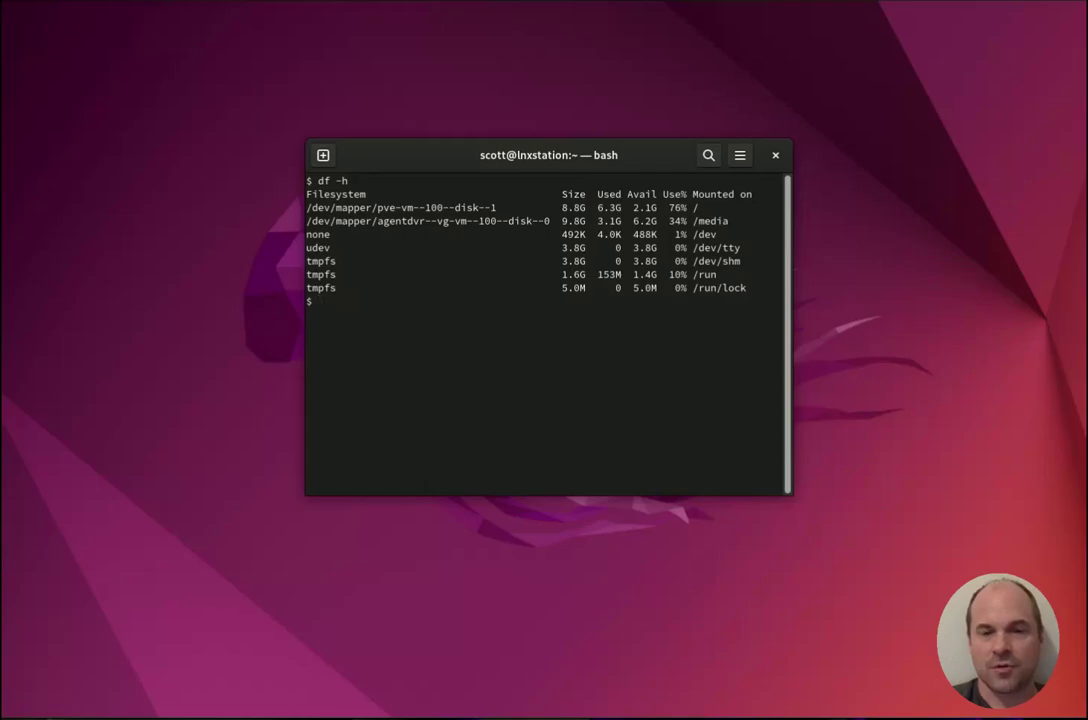
drag(306, 221, 728, 221)
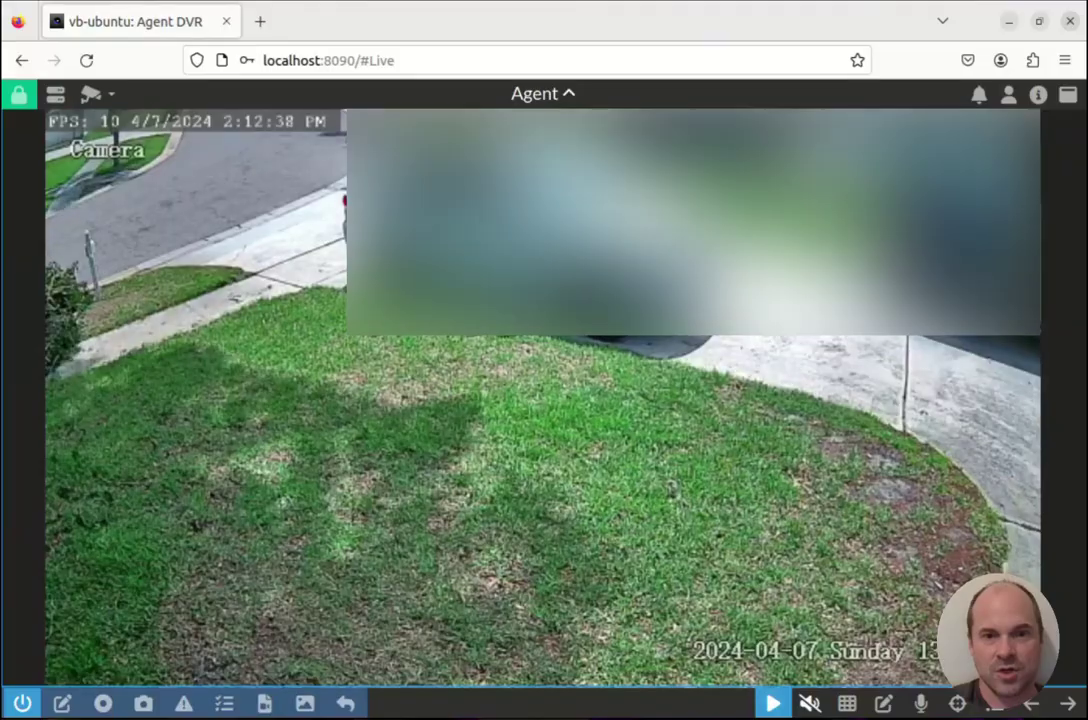
Open Frontyard's settings from Edit Devices and switch to the Storage section.
click(52, 90)
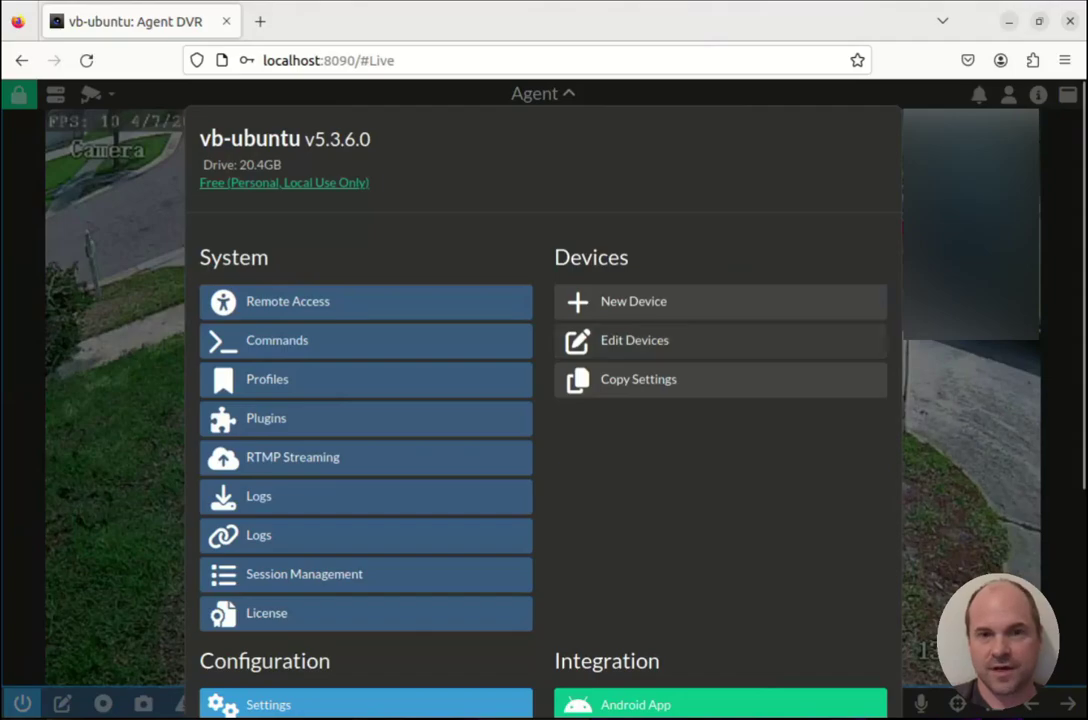
click(634, 340)
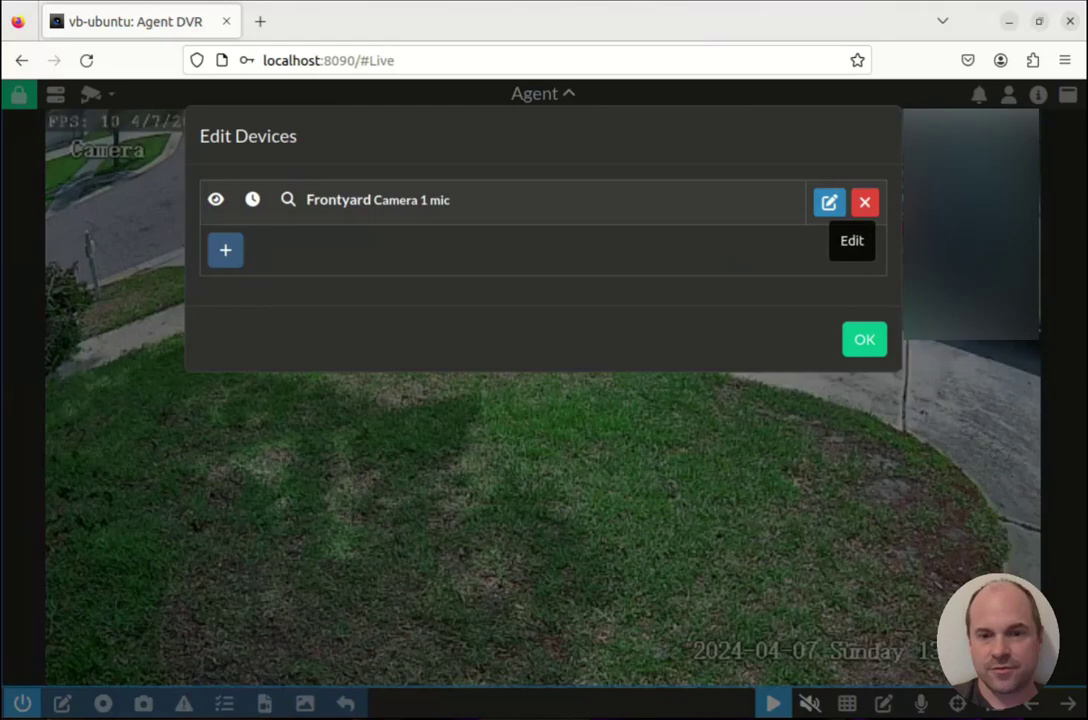
click(829, 202)
click(808, 139)
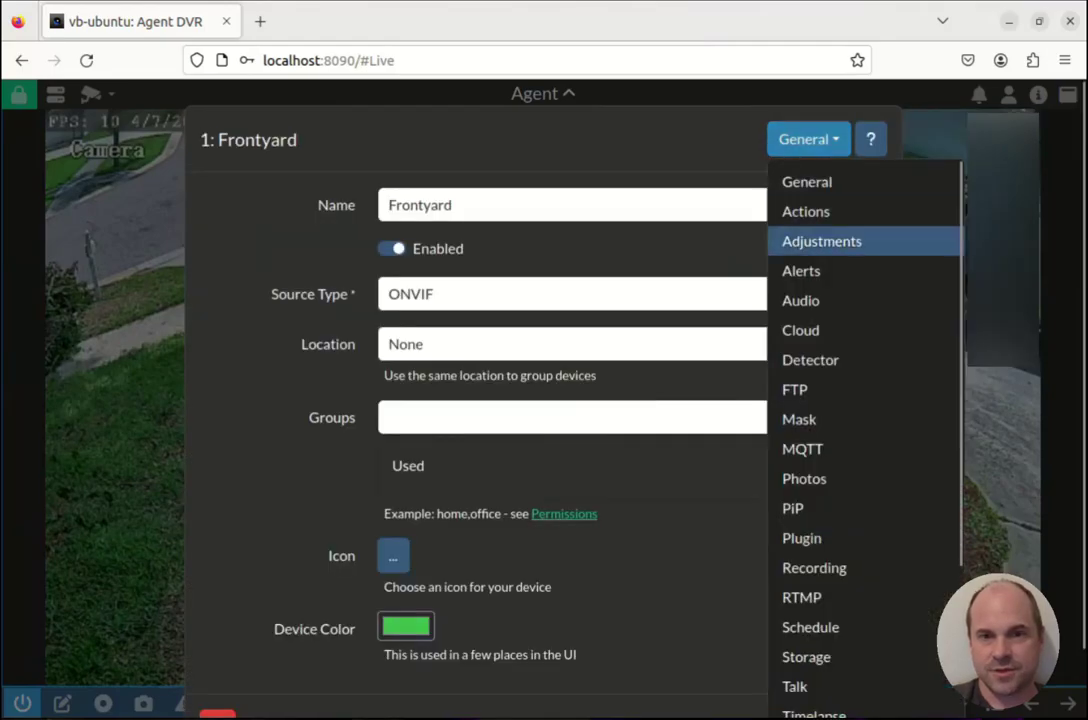
scroll(810, 597, down, 2)
click(805, 545)
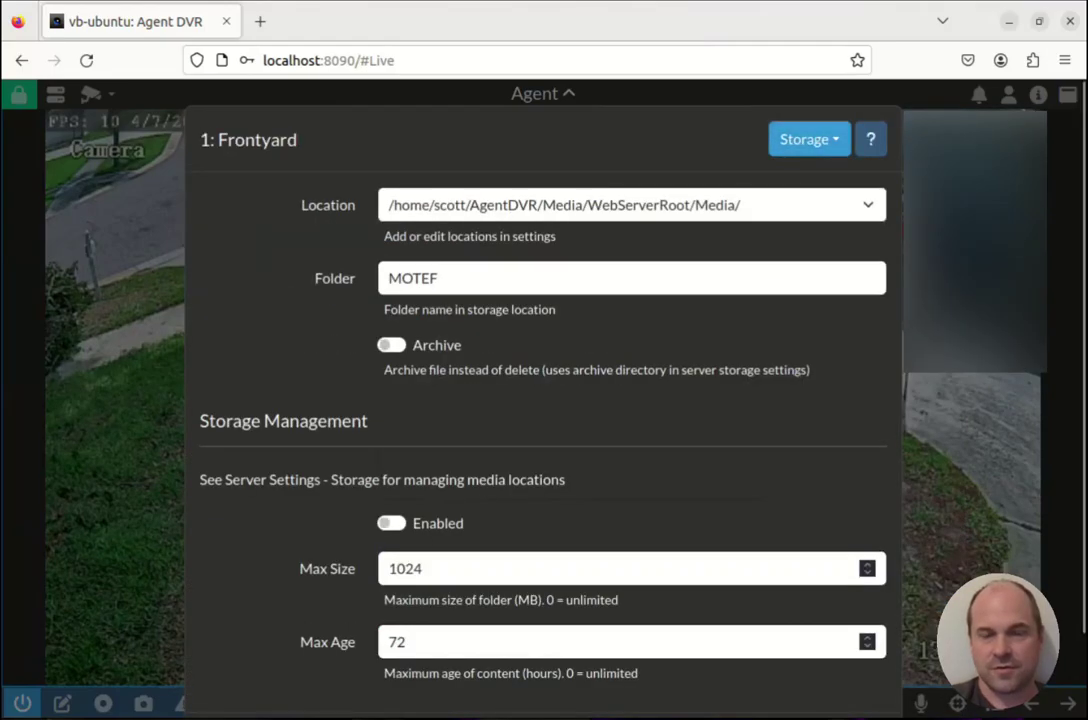
Check the Location options, keep the default home-directory media path, and close the settings.
click(630, 205)
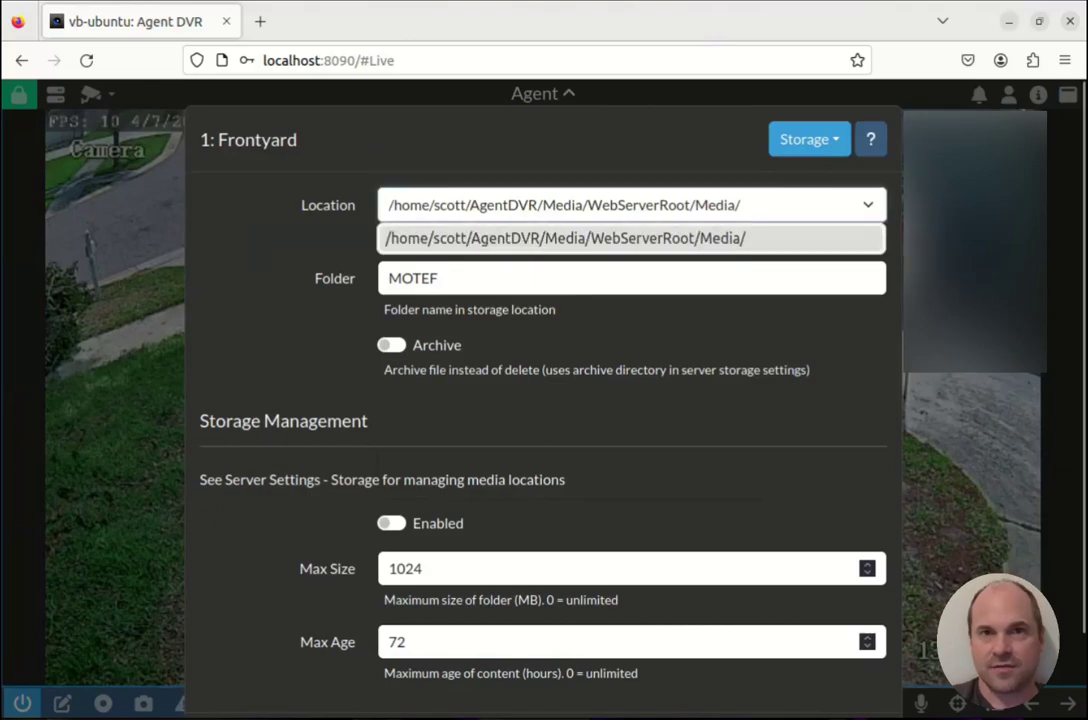
click(560, 236)
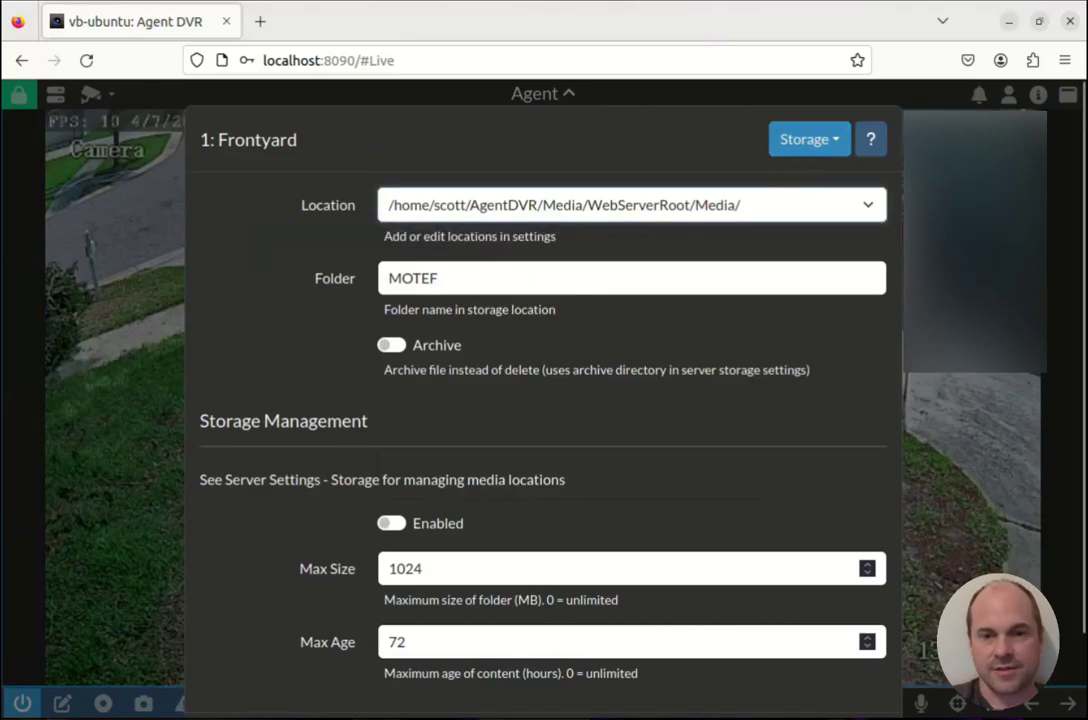
scroll(543, 400, down, 2)
scroll(543, 400, up, 1)
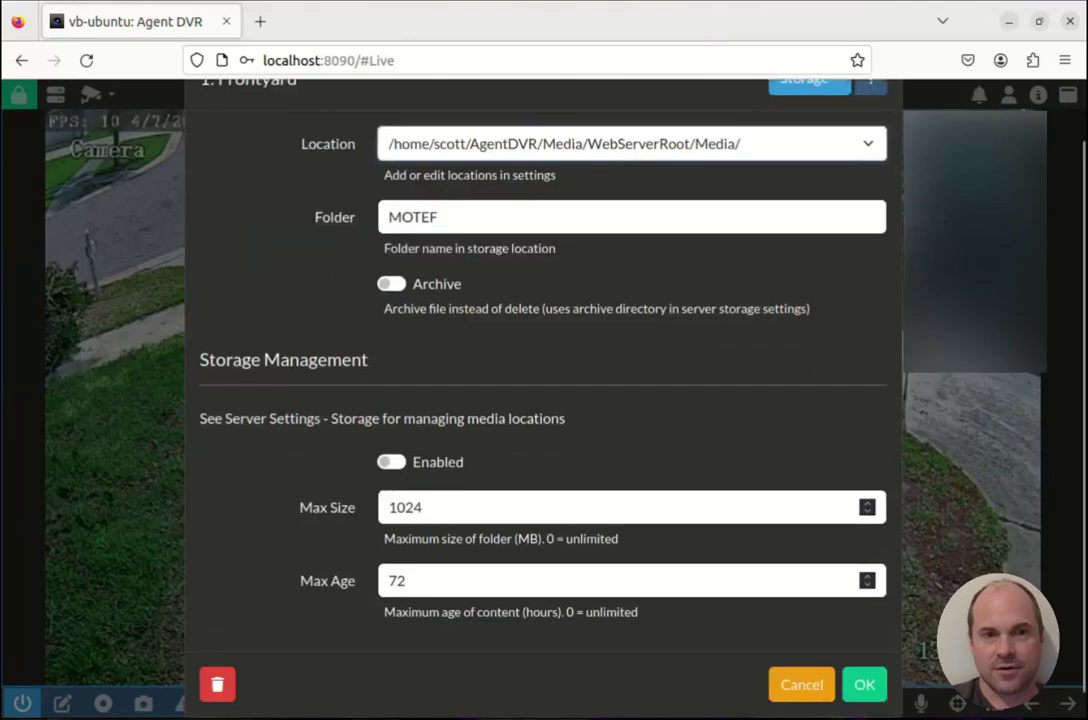
scroll(543, 400, down, 1)
click(864, 658)
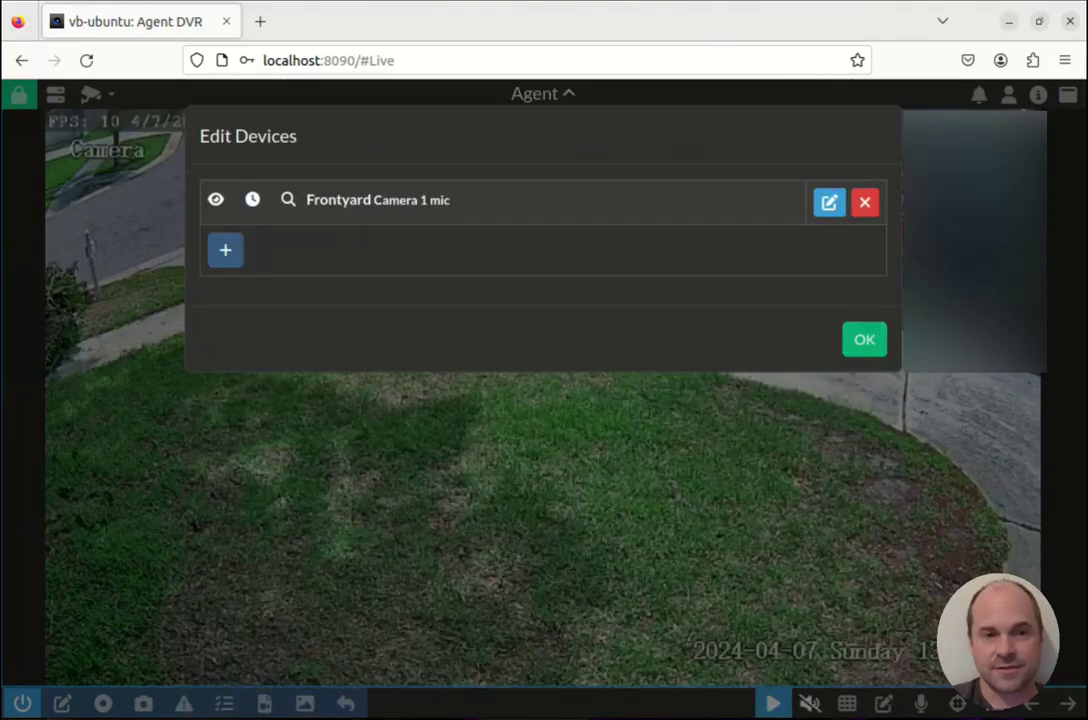
Open the server's Storage settings from the Server menu.
click(864, 339)
scroll(543, 400, down, 6)
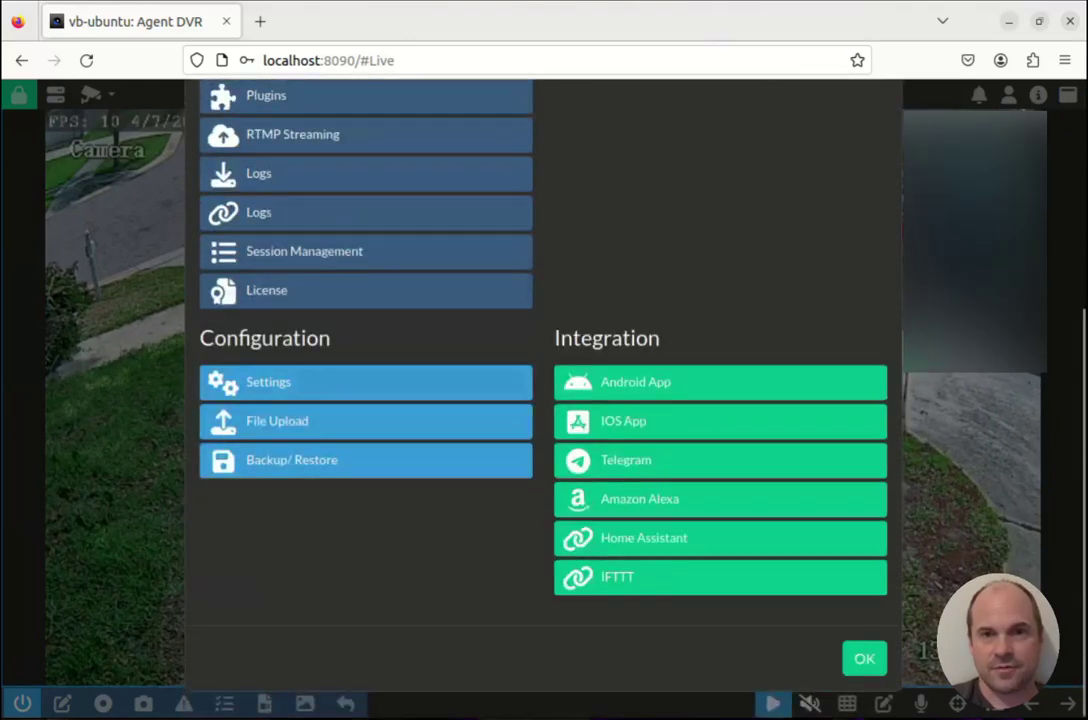
click(268, 382)
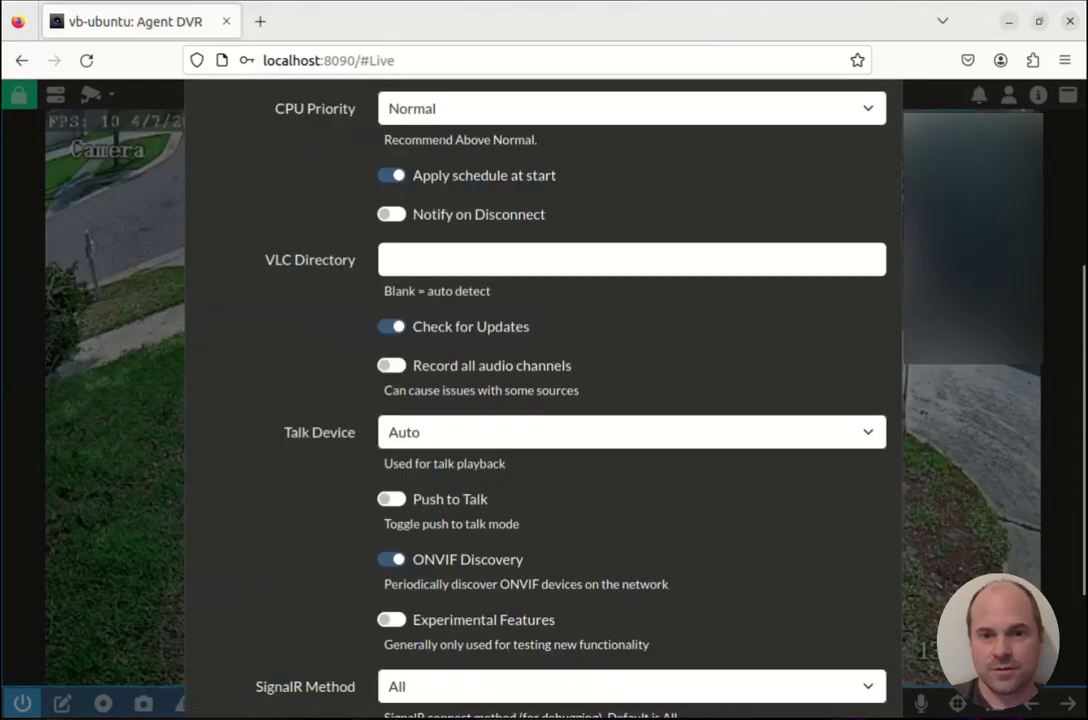
scroll(543, 400, up, 4)
click(808, 139)
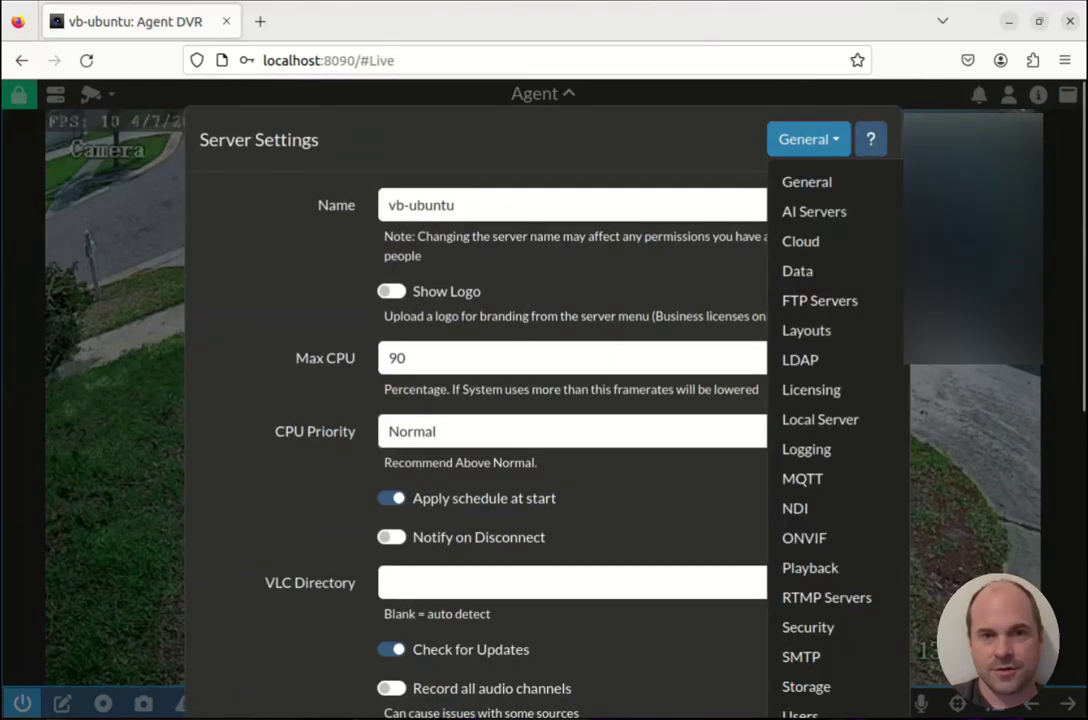
click(806, 686)
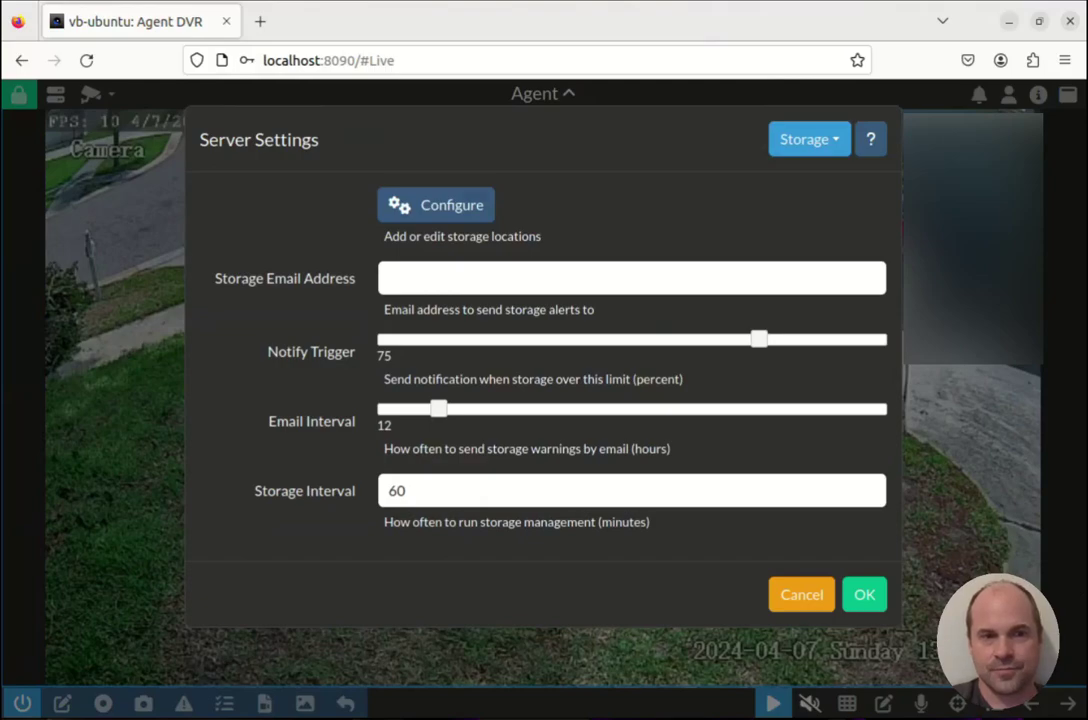
Add /media as a new server storage location and close Server Settings.
click(436, 205)
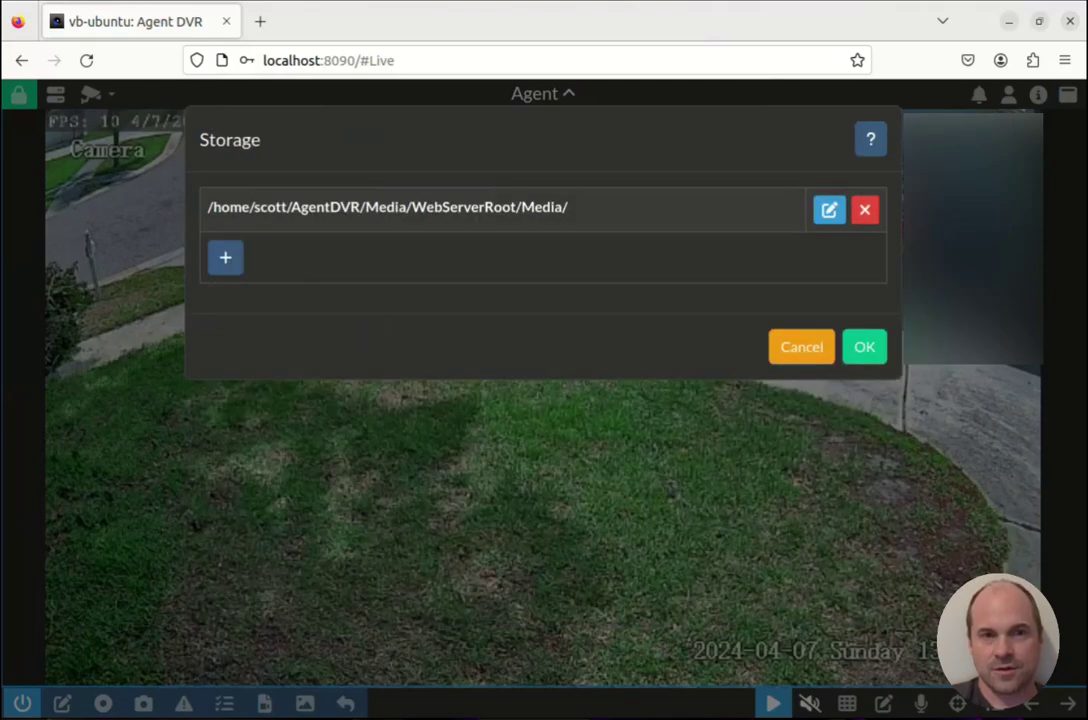
click(225, 257)
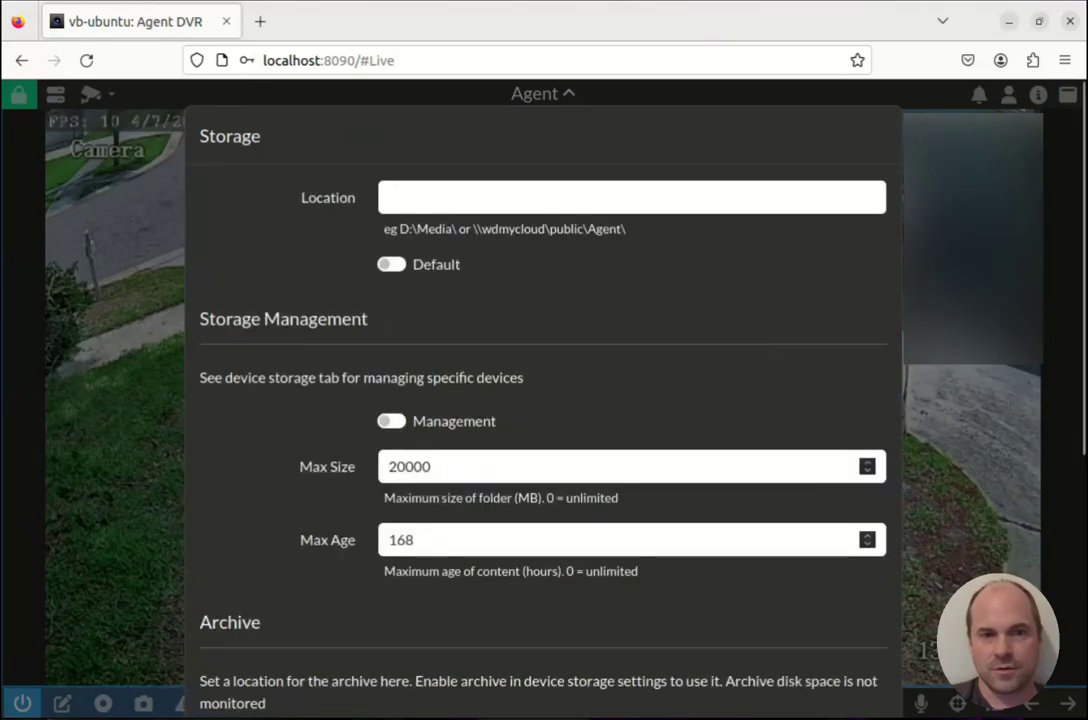
click(388, 197)
text(/media)
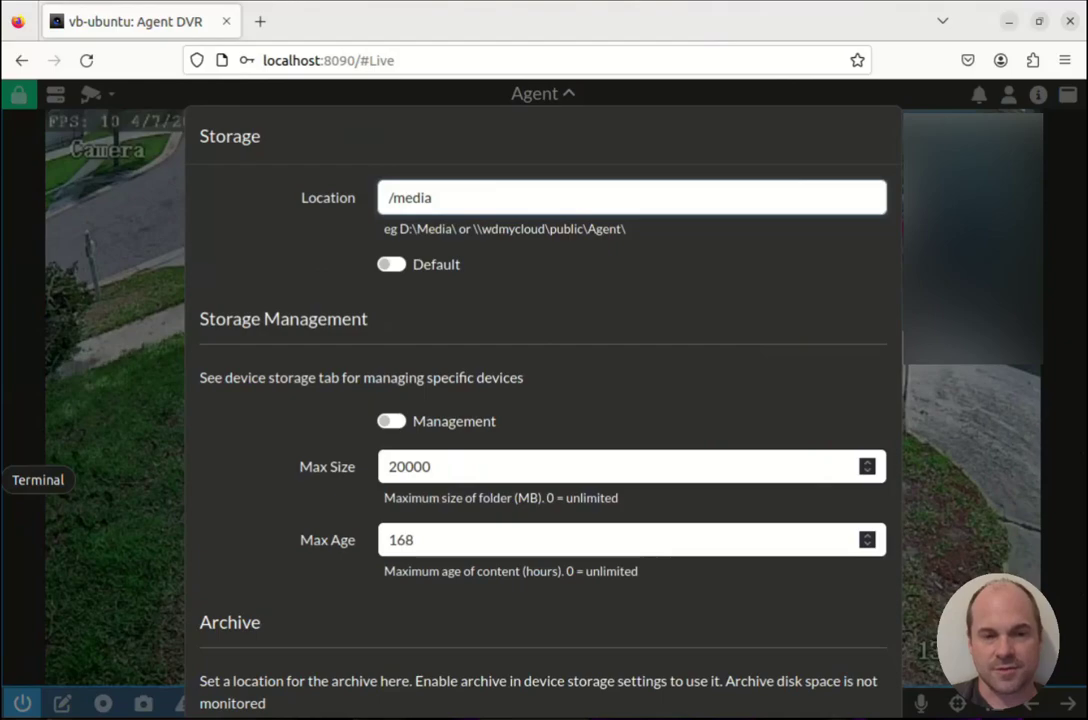
scroll(543, 400, down, 5)
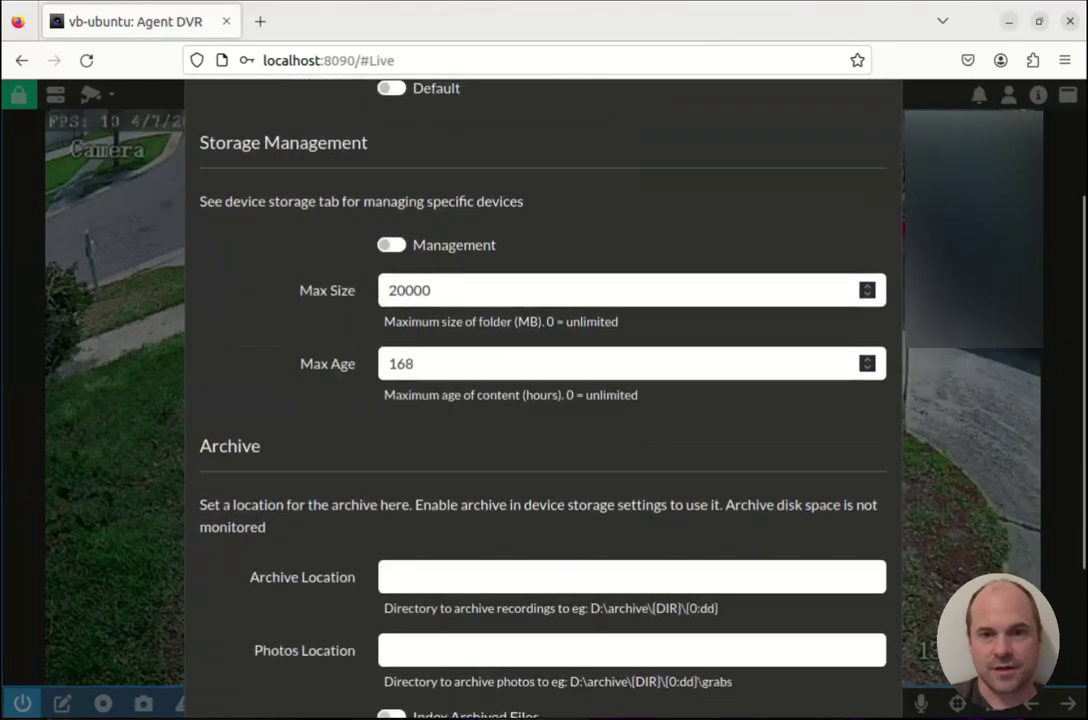
key(Return)
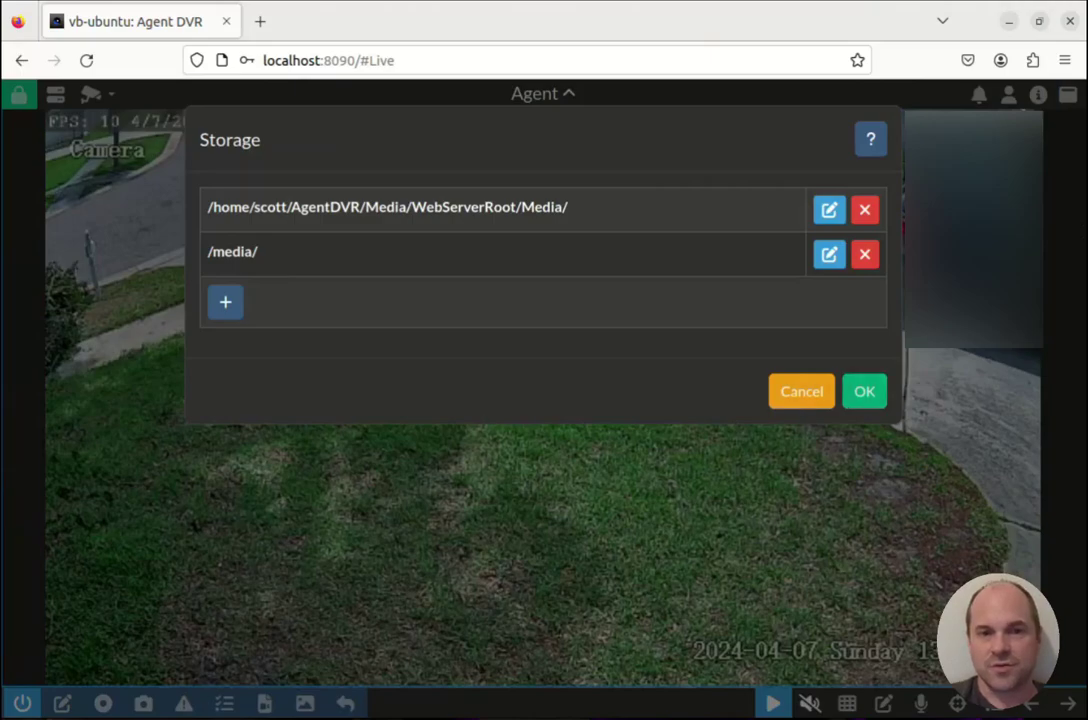
key(Return)
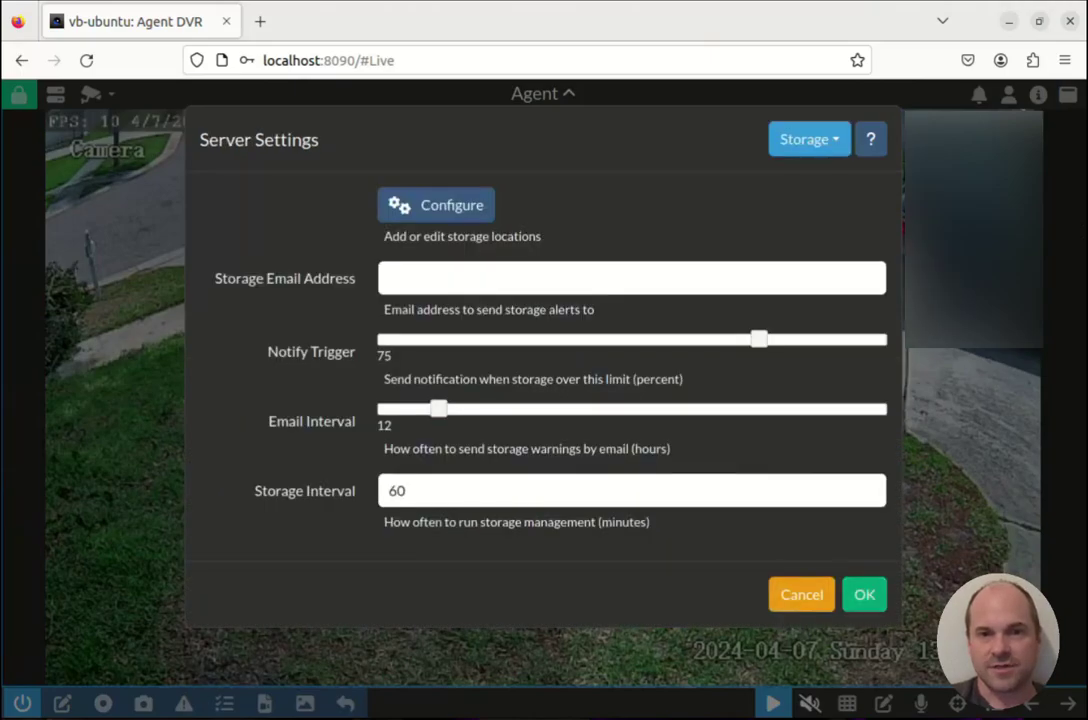
key(Return)
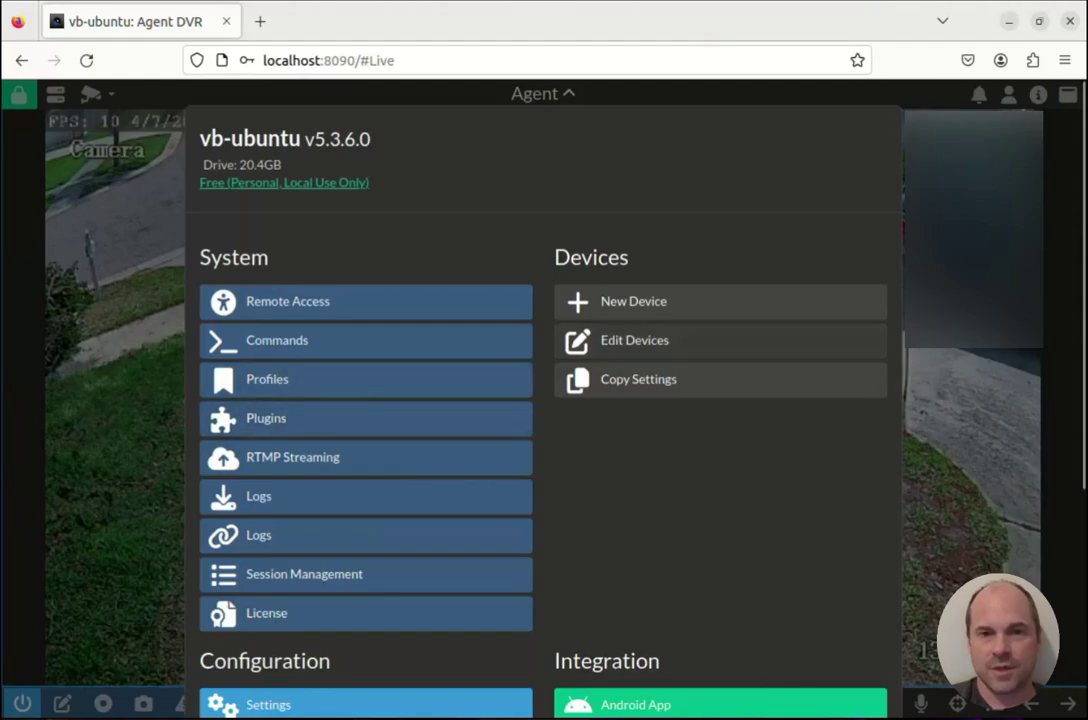
Set Frontyard's storage location to /media/ and close the device menus.
click(729, 340)
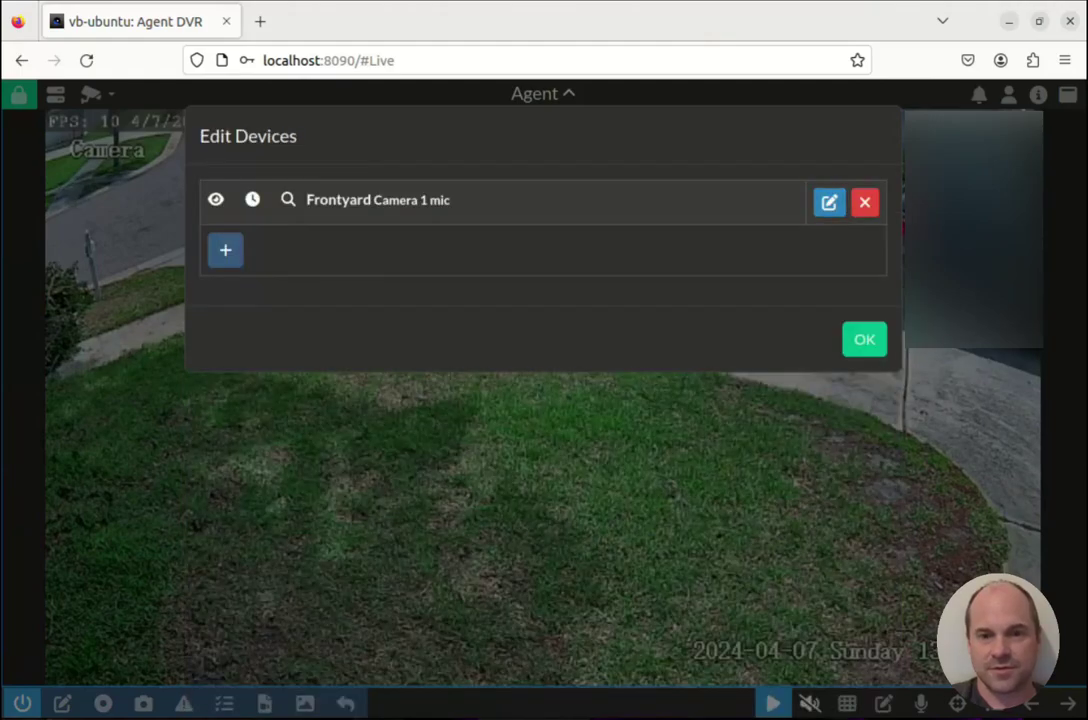
click(829, 202)
click(808, 139)
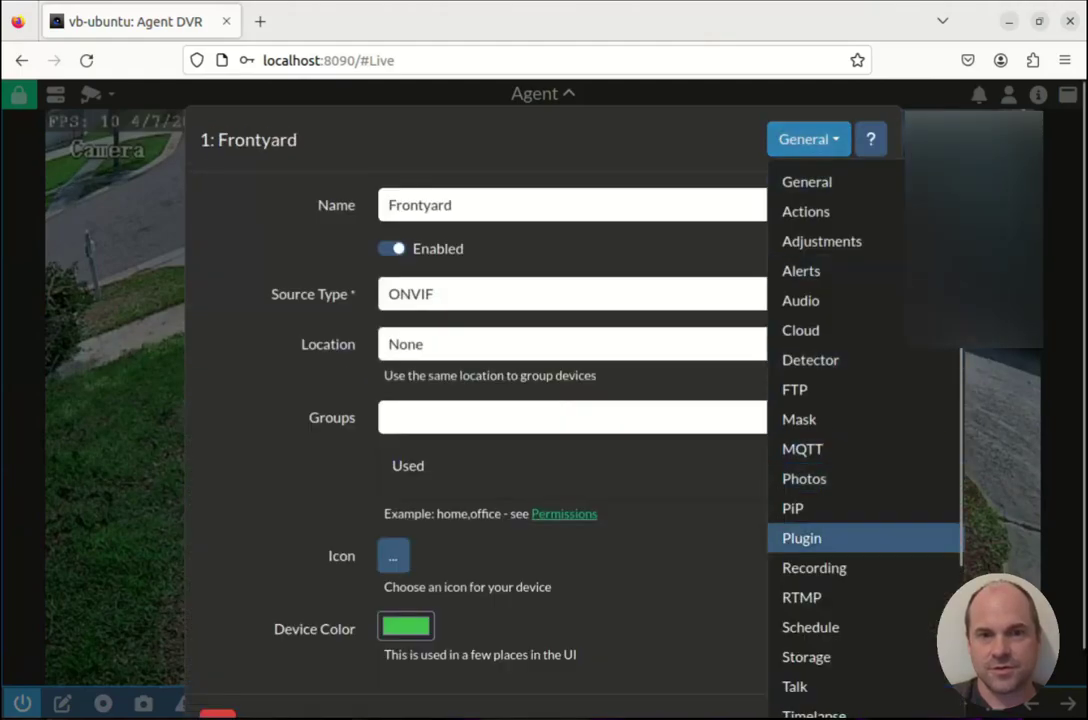
click(806, 656)
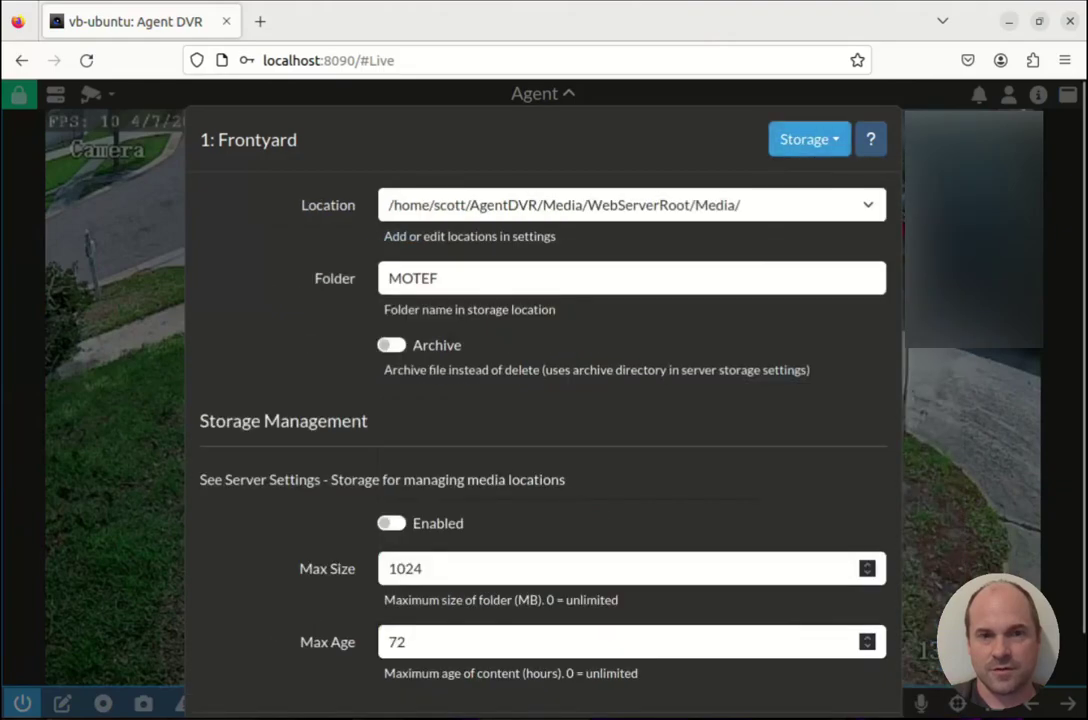
click(630, 205)
click(413, 263)
scroll(543, 400, down, 1)
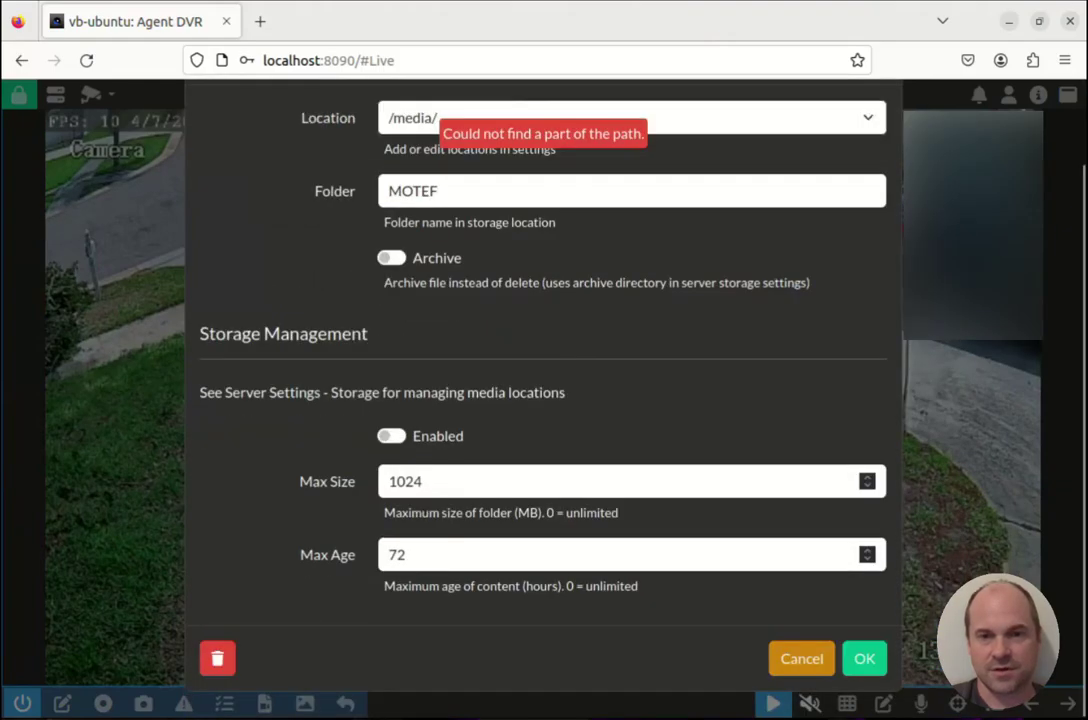
click(864, 658)
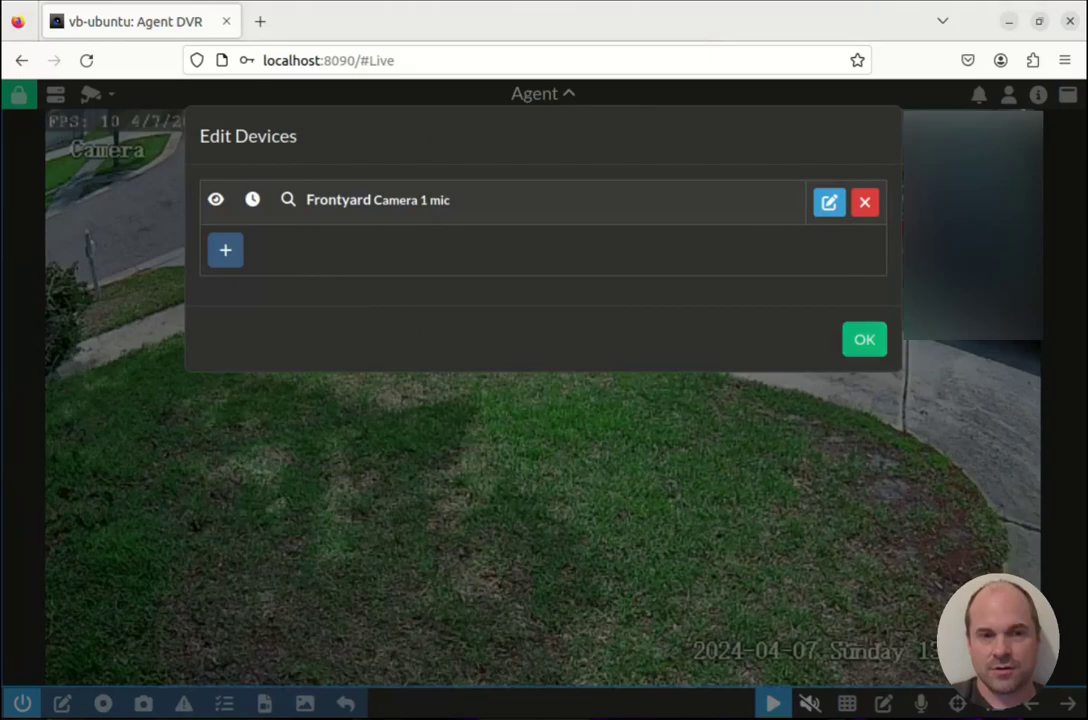
key(Escape)
scroll(360, 430, down, 1)
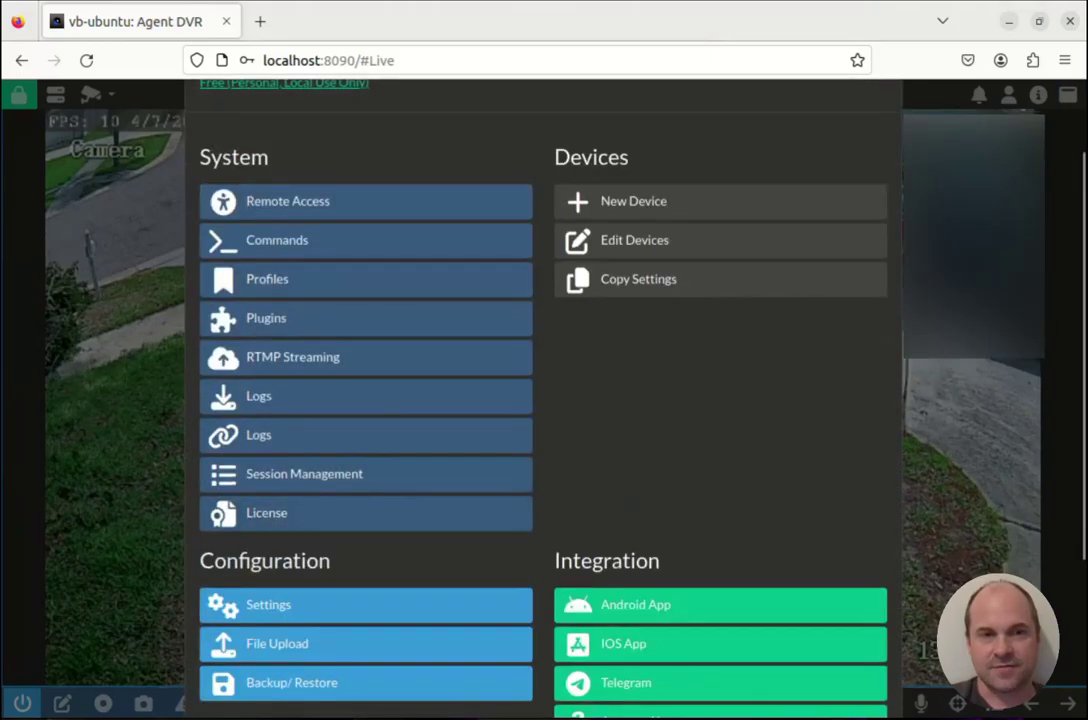
click(288, 201)
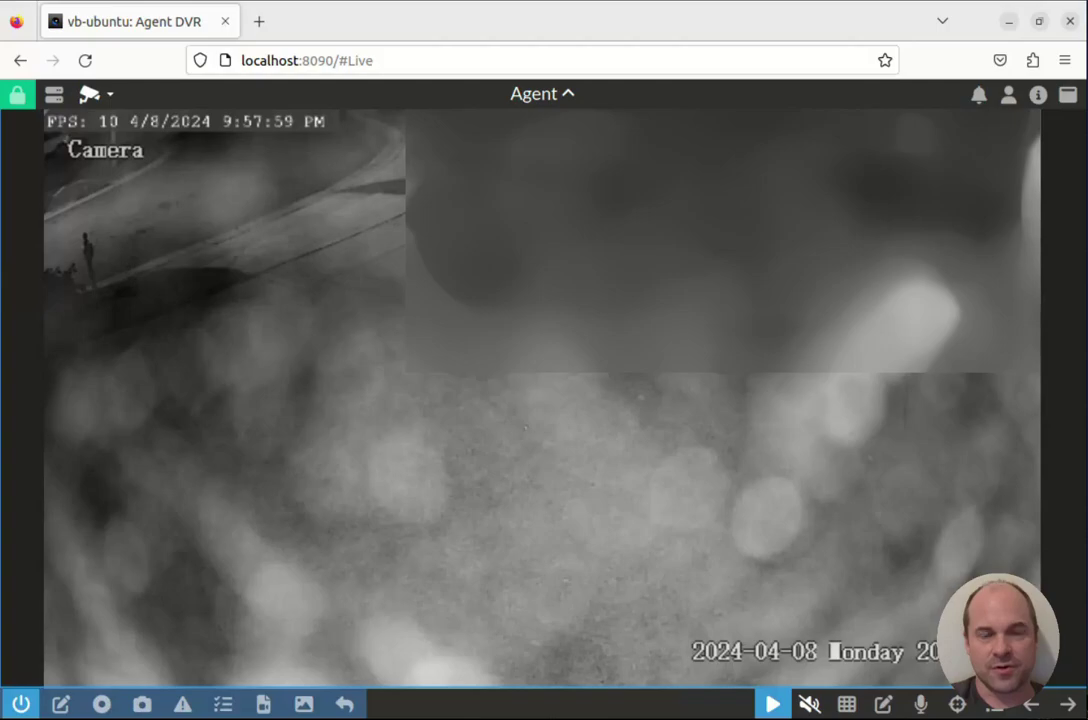
In Recordings, play the 8-second Frontyard clip from Apr 08 9:57 PM, then delete it.
click(92, 93)
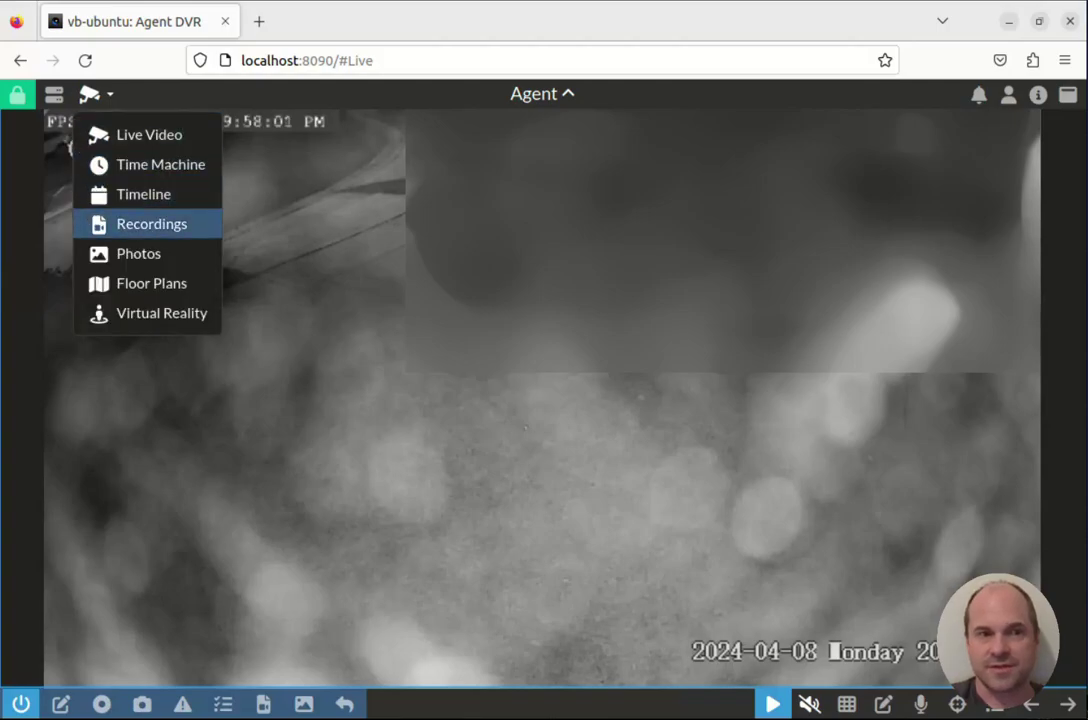
click(152, 224)
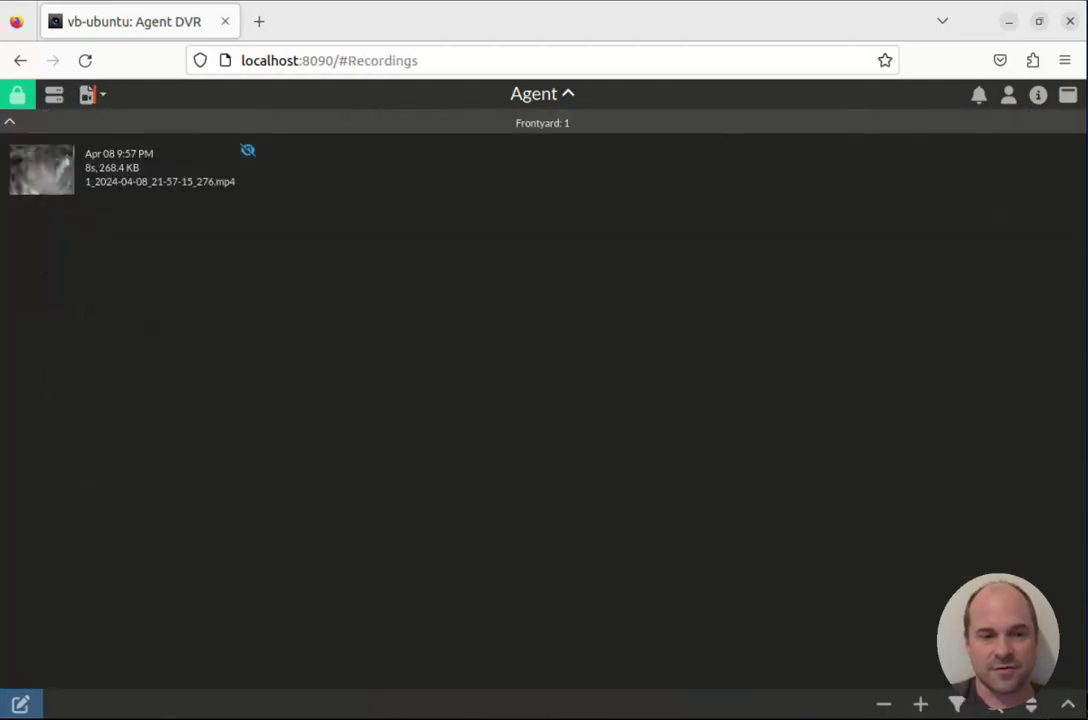
click(41, 169)
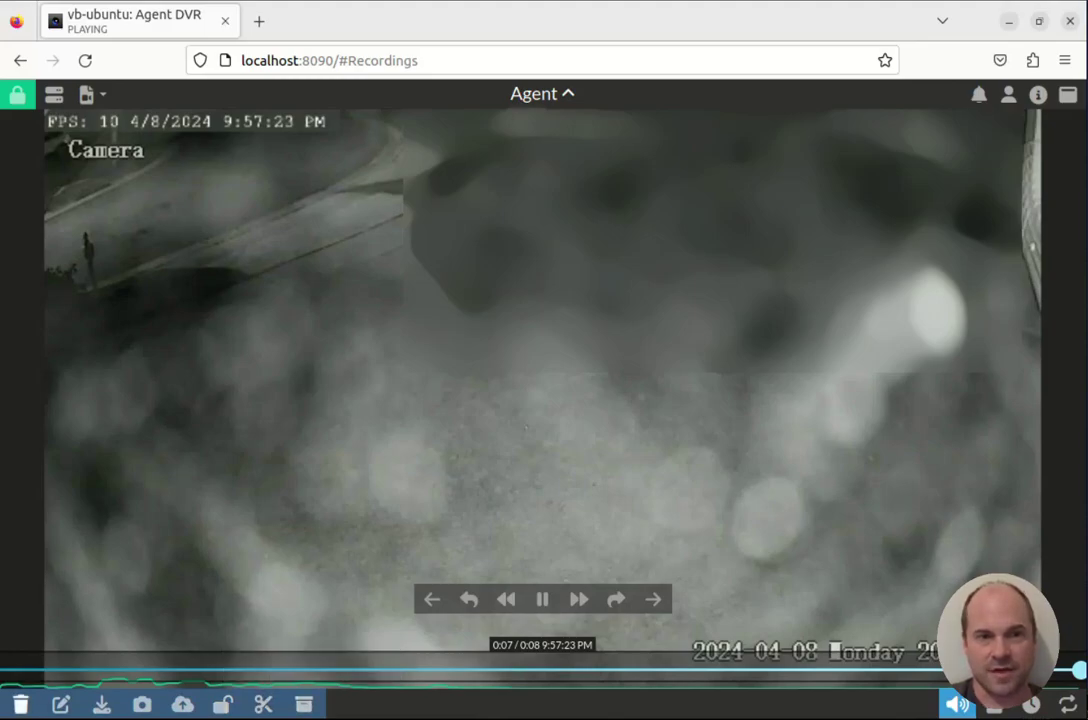
click(20, 704)
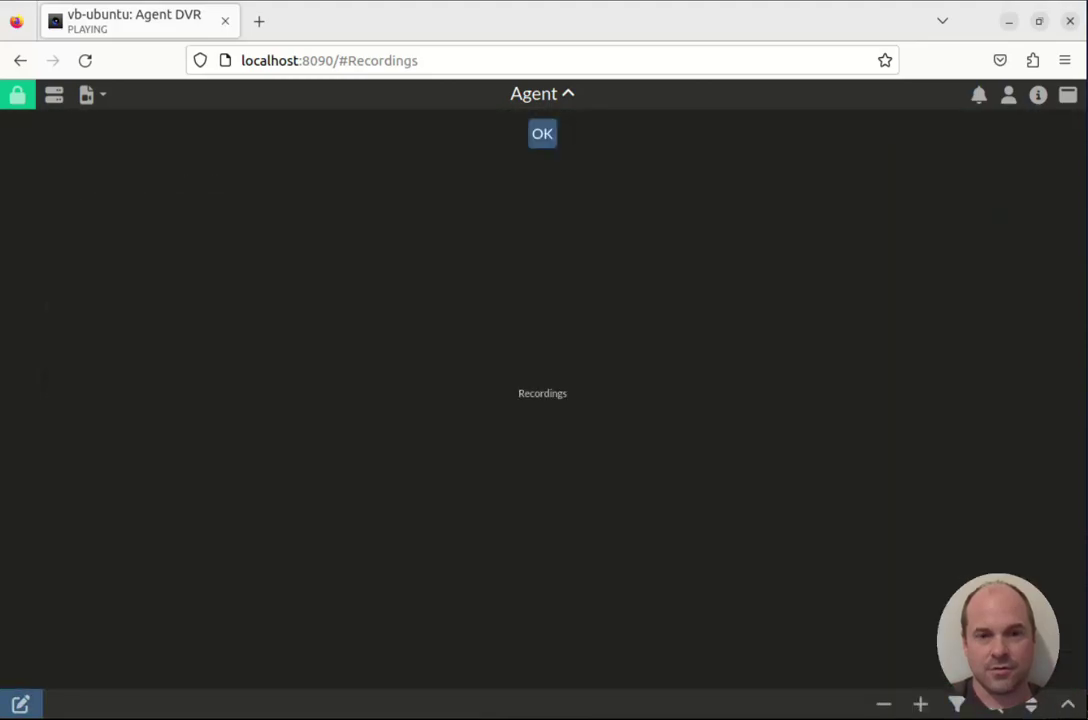
Switch the view back to Live Video showing the Frontyard camera.
click(90, 94)
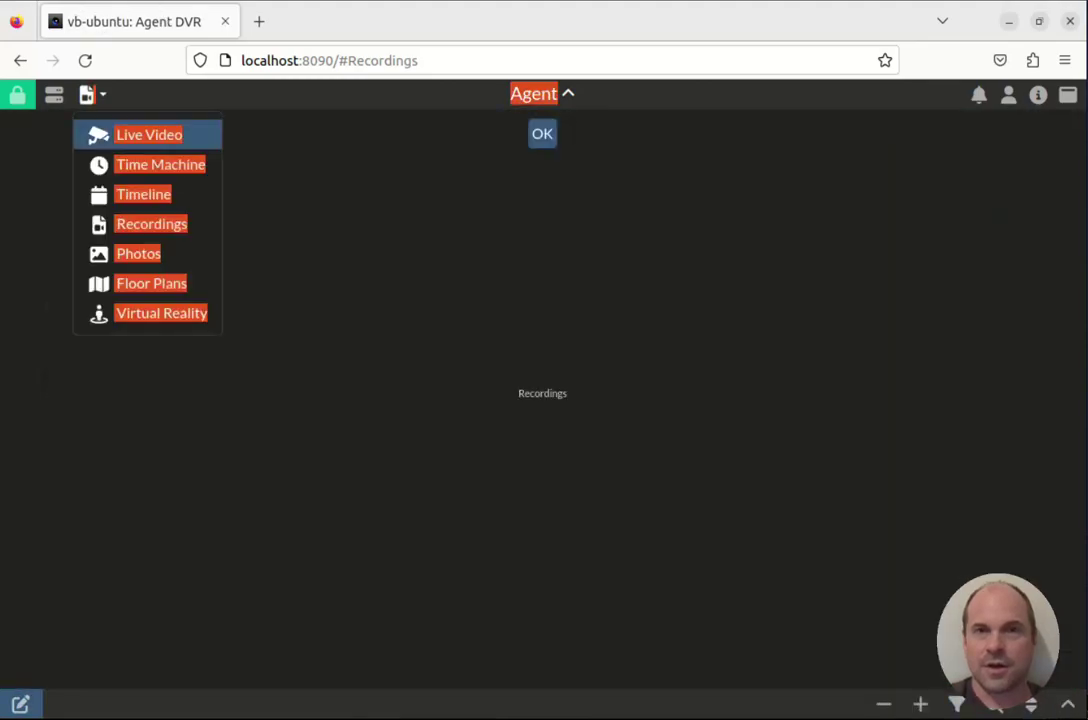
click(149, 134)
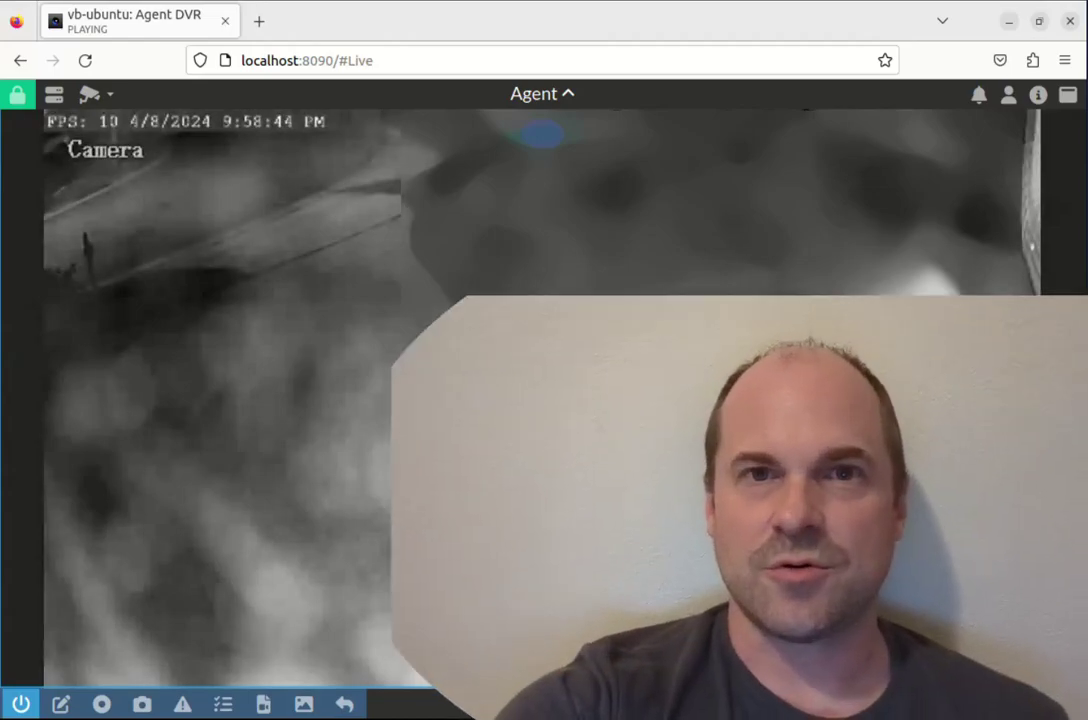